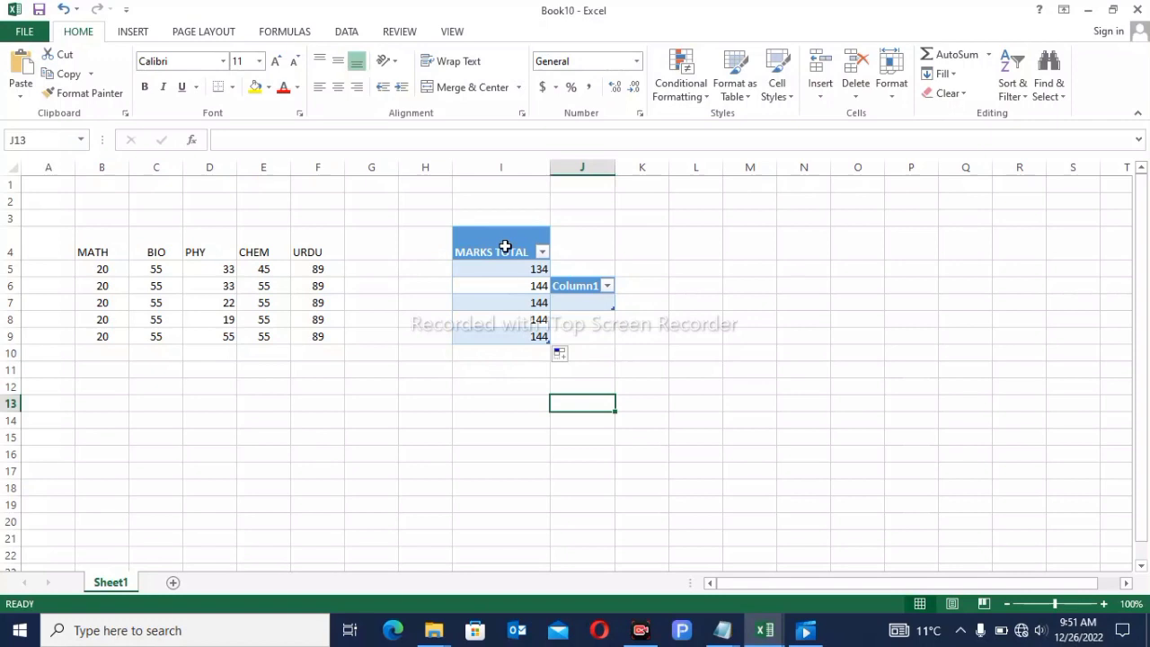
Step: Delete the MARKS TOTAL table and its values from I4:I9
left_click_drag(481, 246, 483, 329)
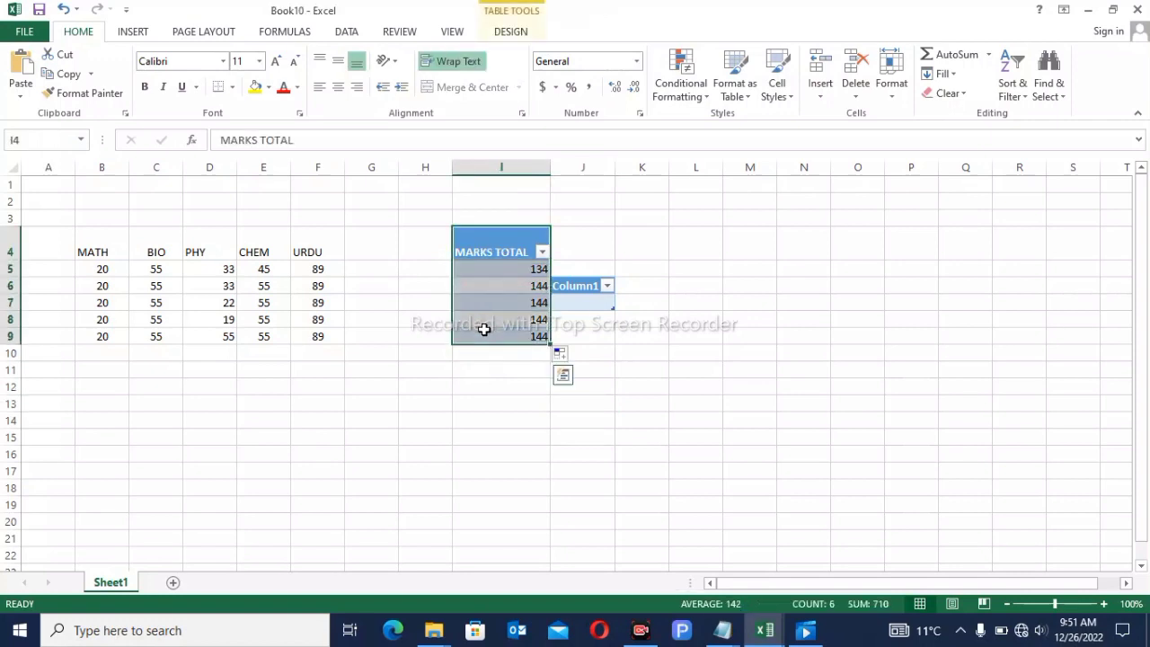
key("Delete")
left_click_drag(416, 297, 546, 315)
left_click_drag(423, 385, 462, 498)
left_click(462, 498)
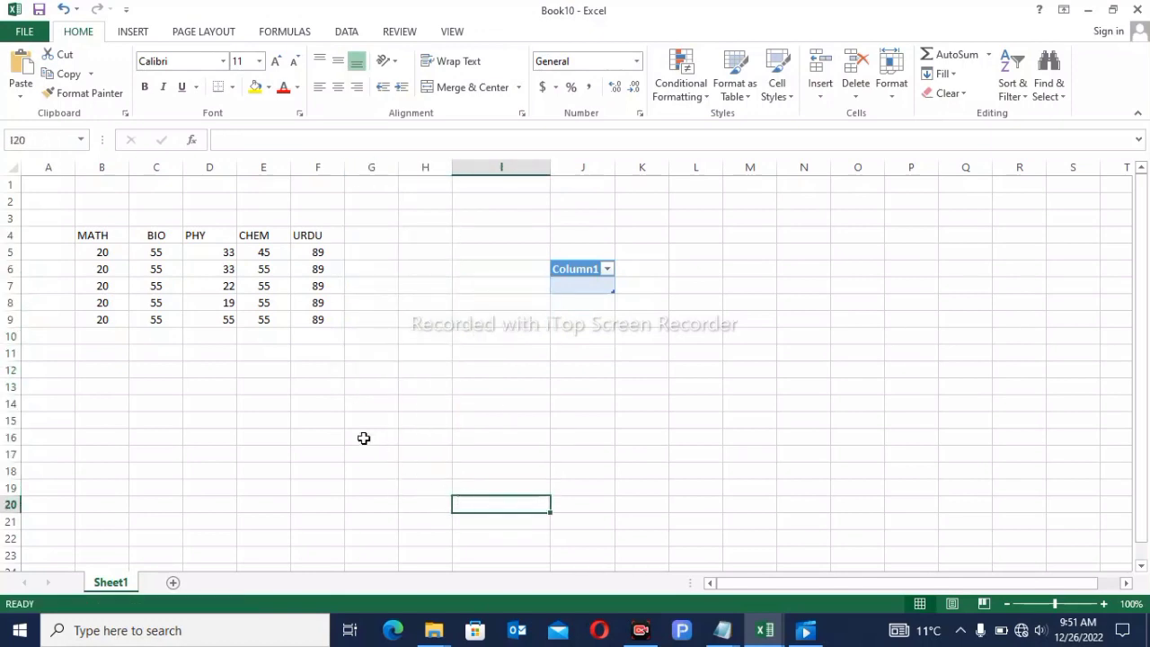
Step: Enter the heading TOTAL MARKS in cell G4, beside the URDU column
left_click(365, 235)
type("TOT")
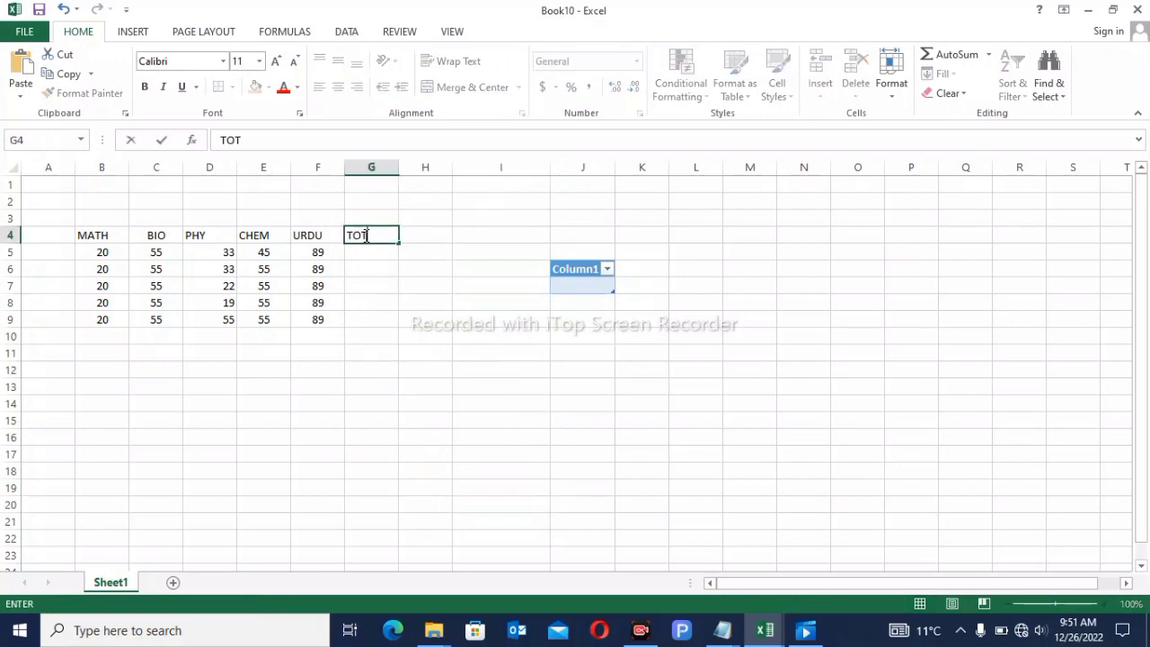
type("AL MARKS")
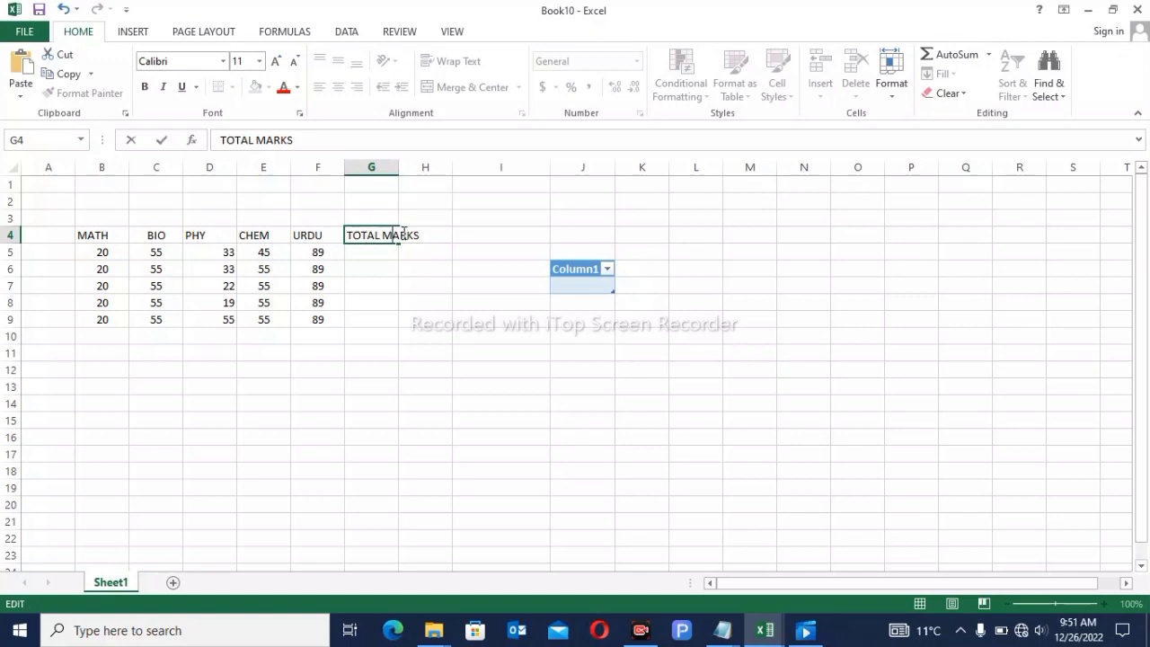
key("ctrl+Return")
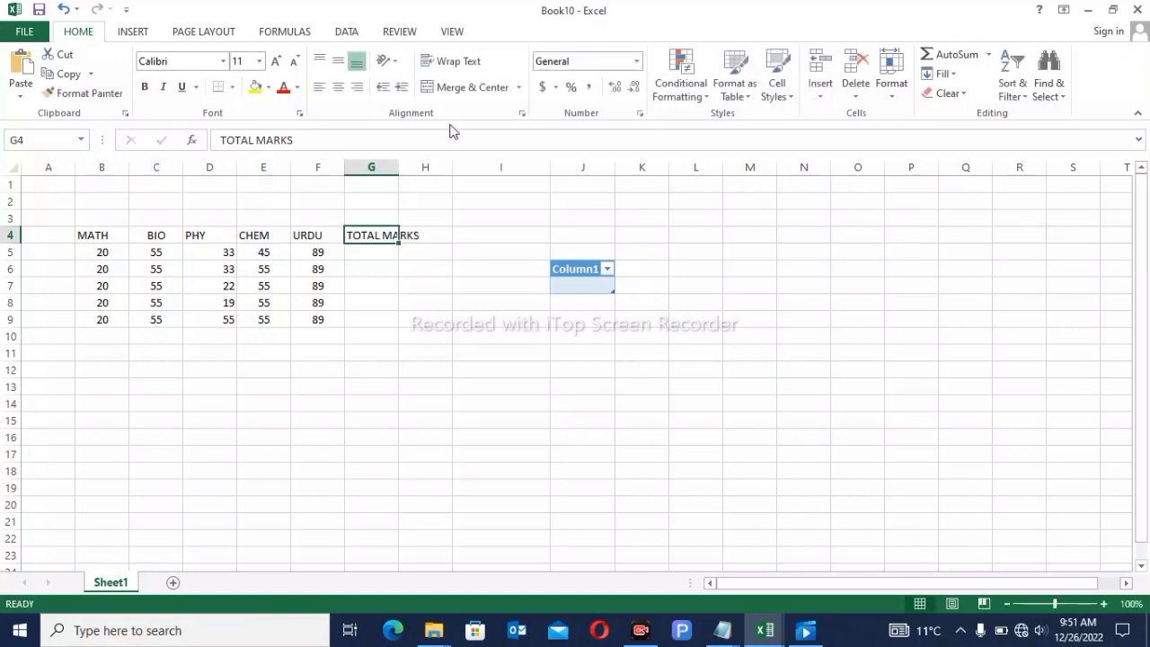
Step: Wrap the text of the TOTAL MARKS heading and widen column G until the heading fits on one line
left_click(453, 69)
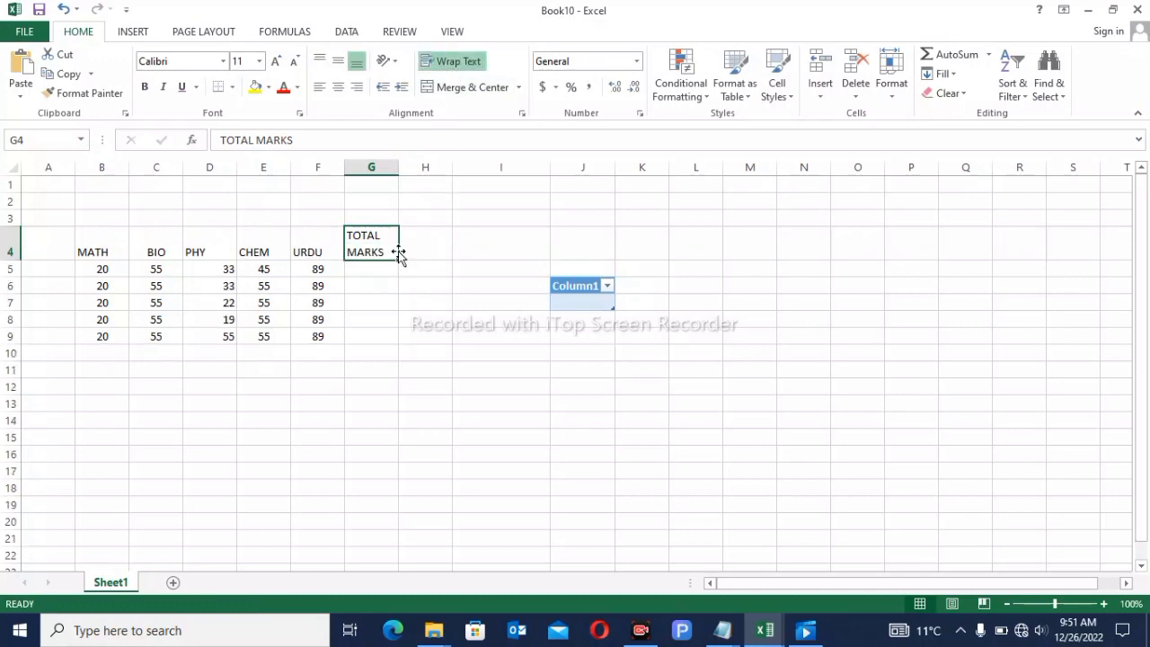
left_click(401, 182)
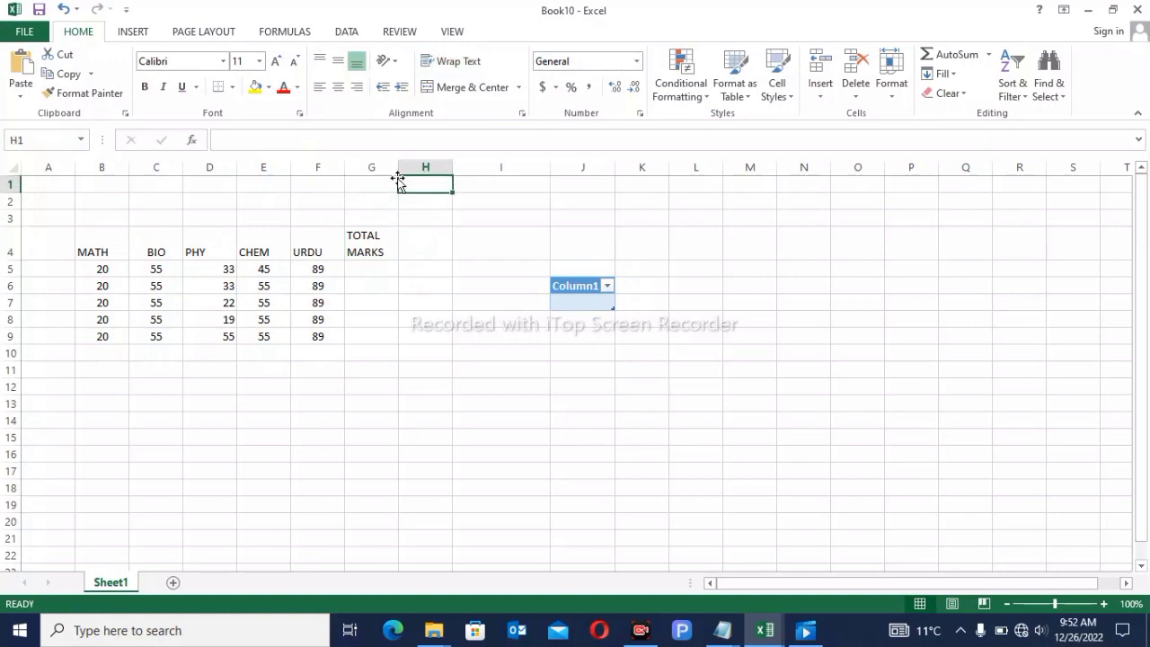
left_click_drag(396, 174, 420, 174)
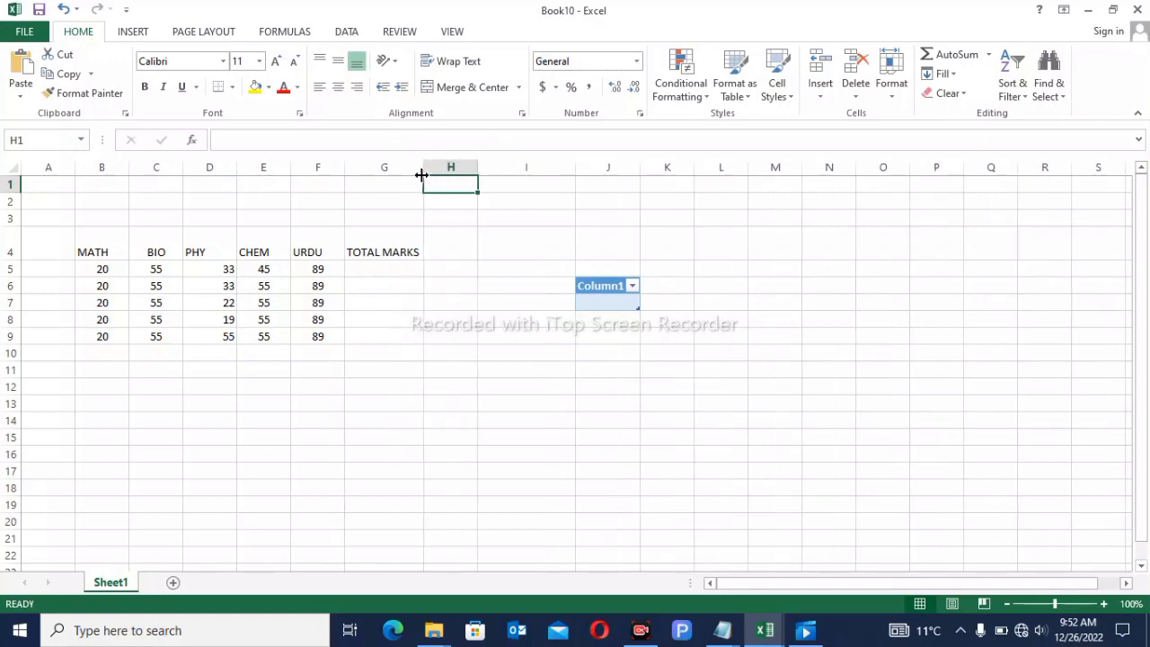
Step: Try the cell reference formula =B4 in G5, then clear the cell
left_click(382, 268)
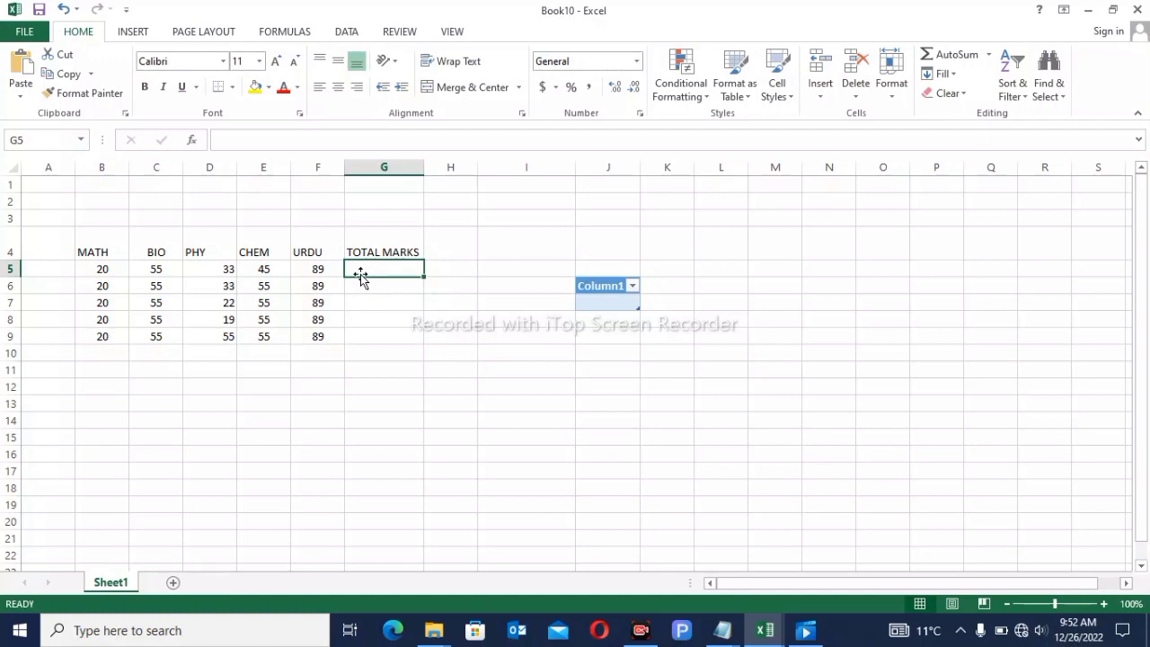
type("=")
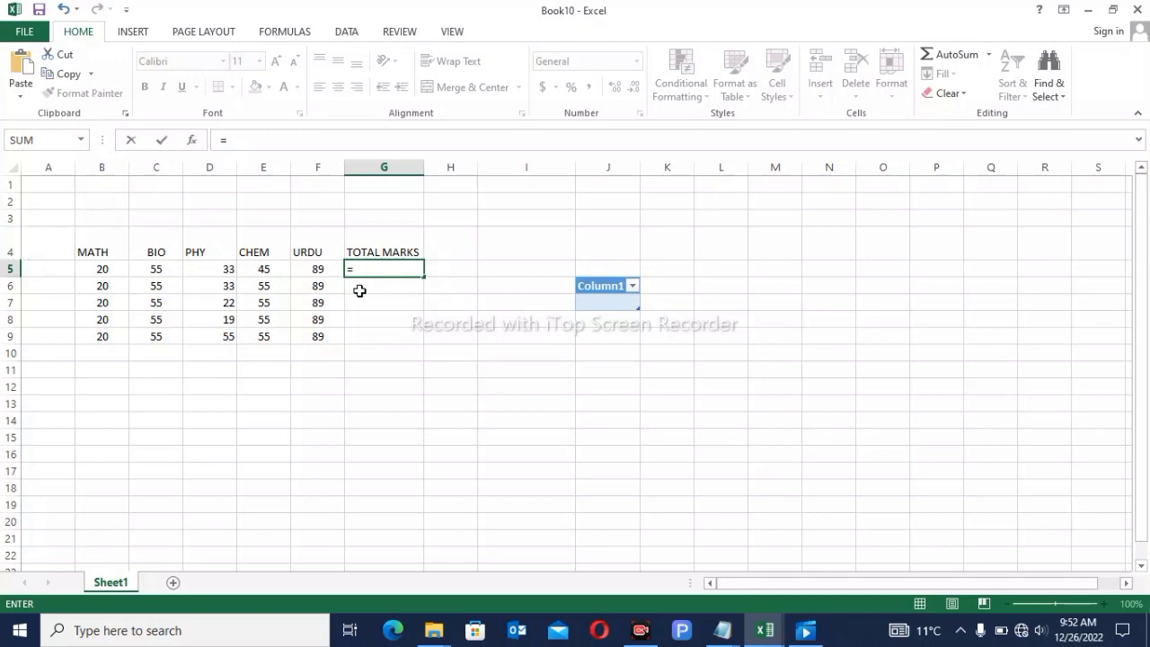
type("B4")
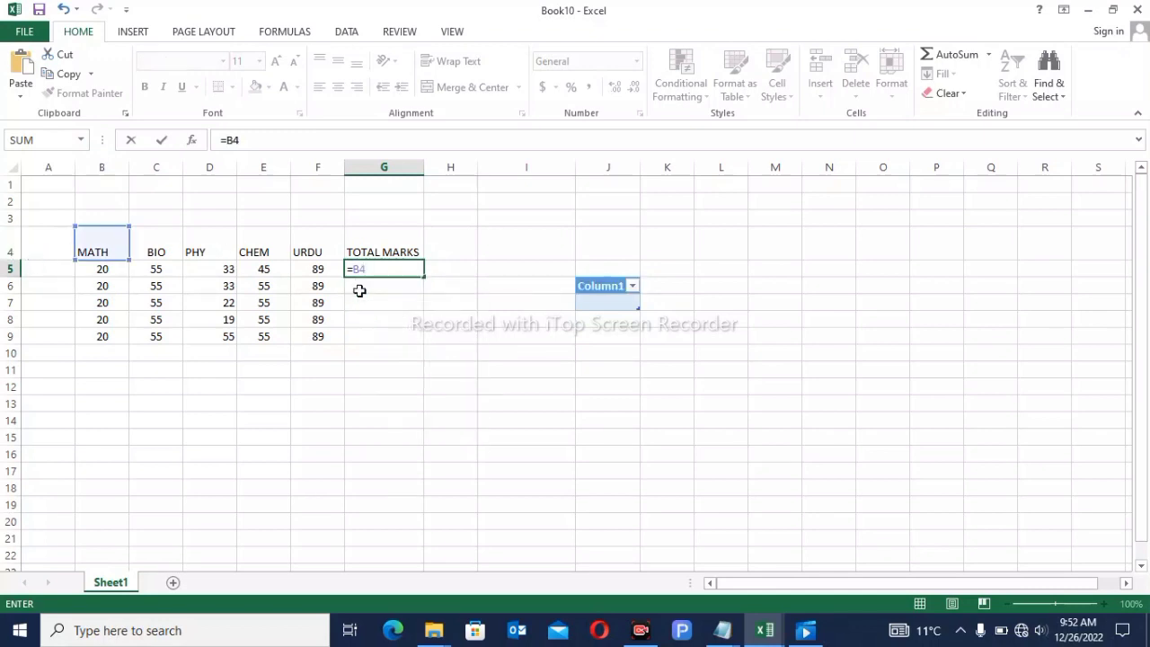
key("Return")
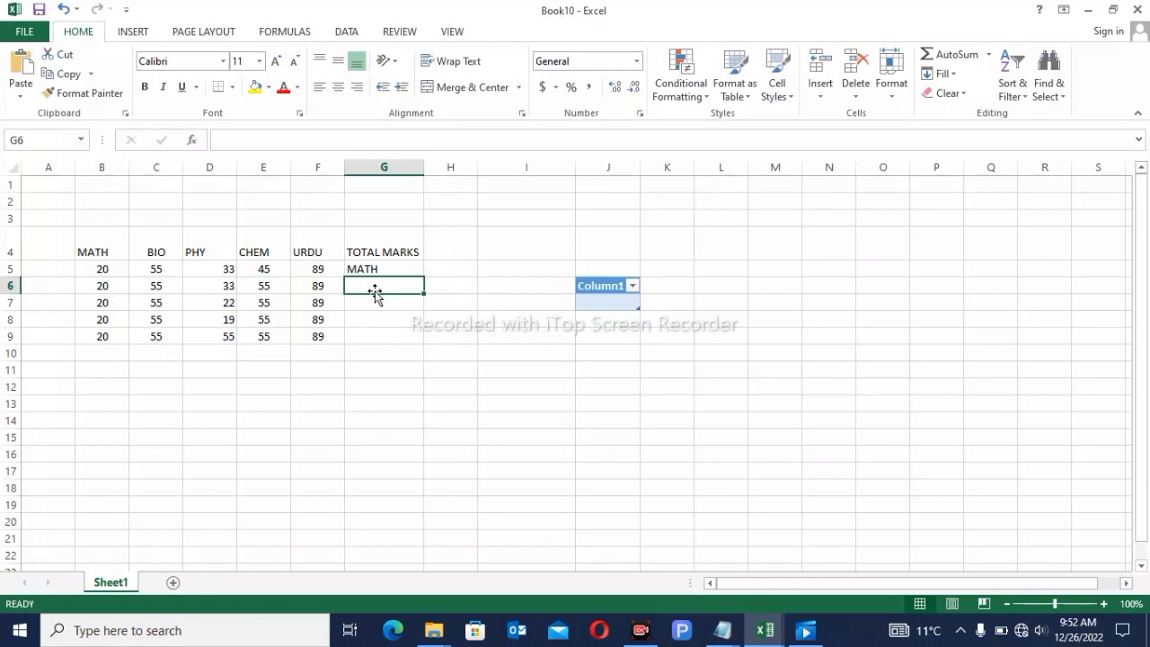
left_click(390, 269)
key("BackSpace")
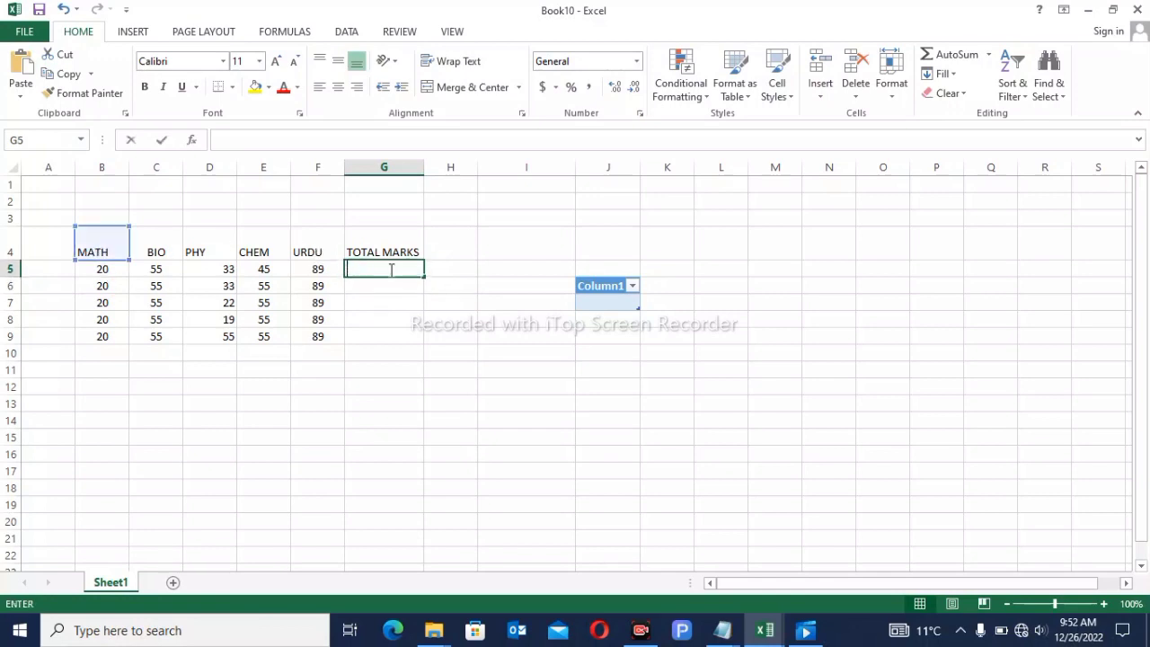
Step: Try the formula =F5 in G5 to reference the first URDU mark, then clear the cell
type("=")
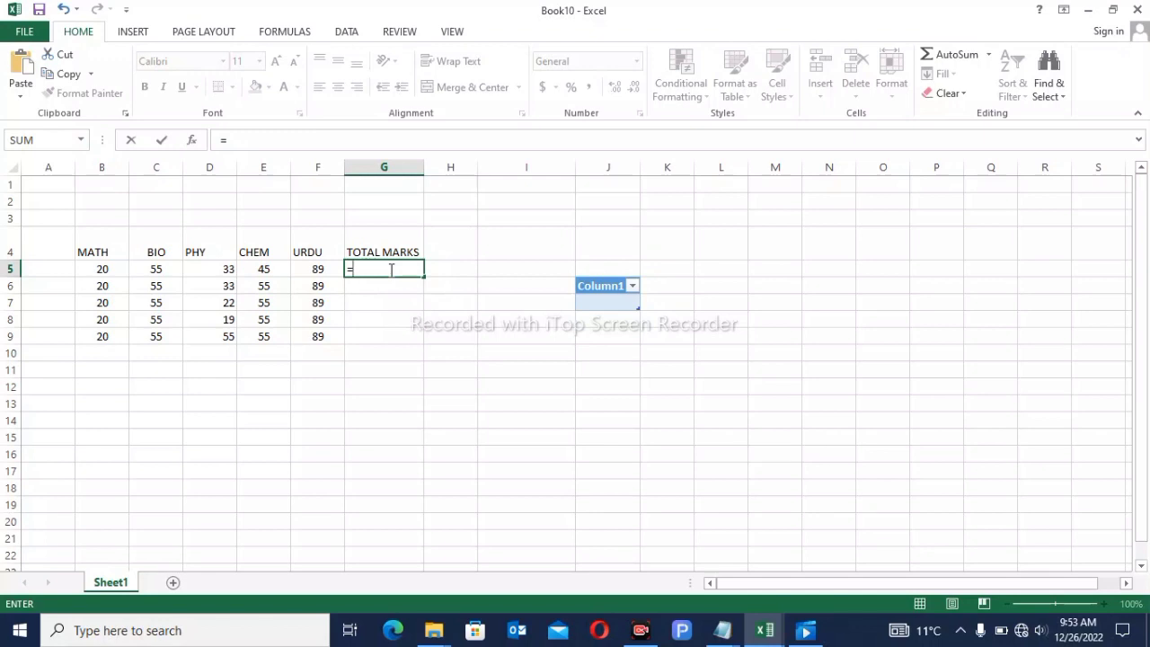
type("F")
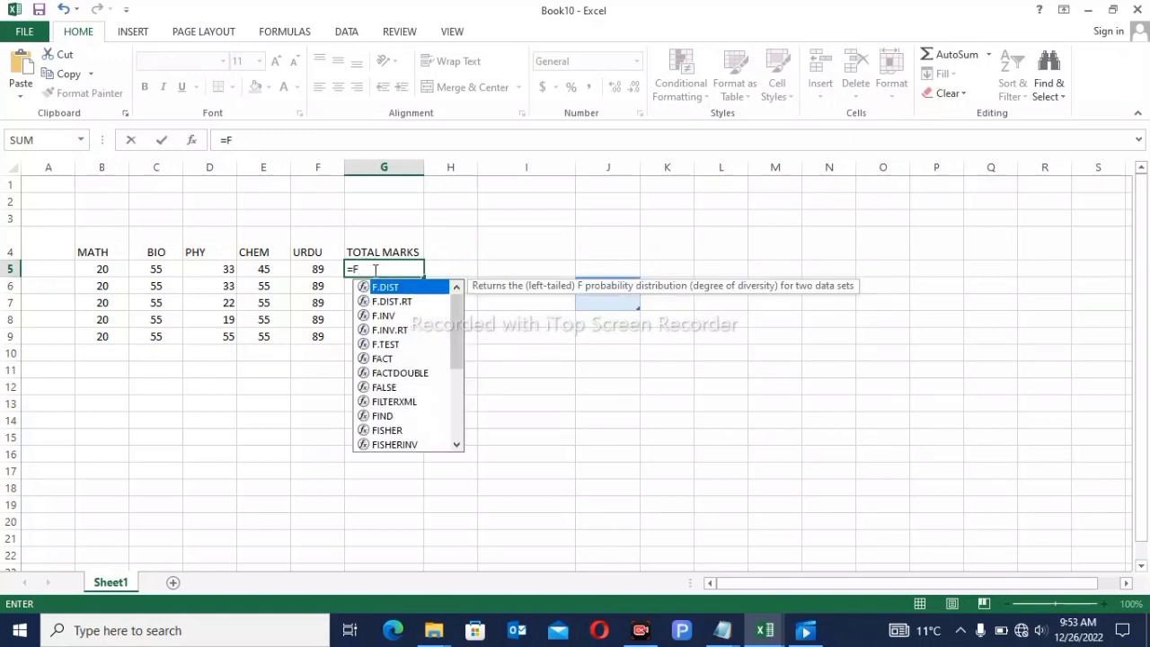
type("5")
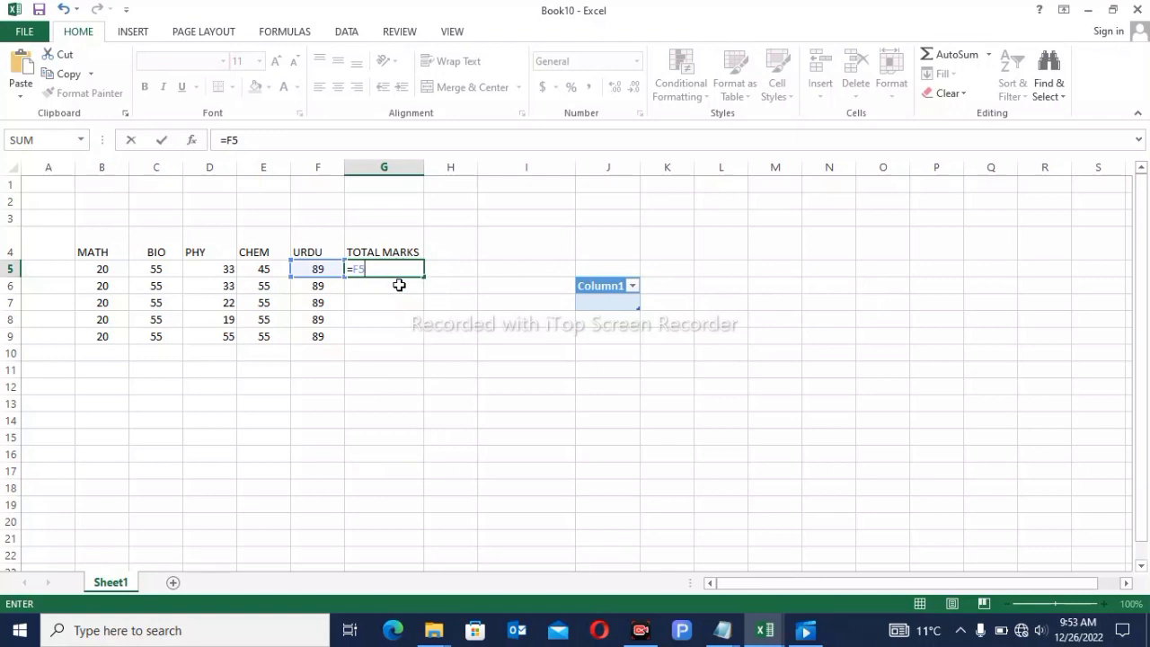
key("Return")
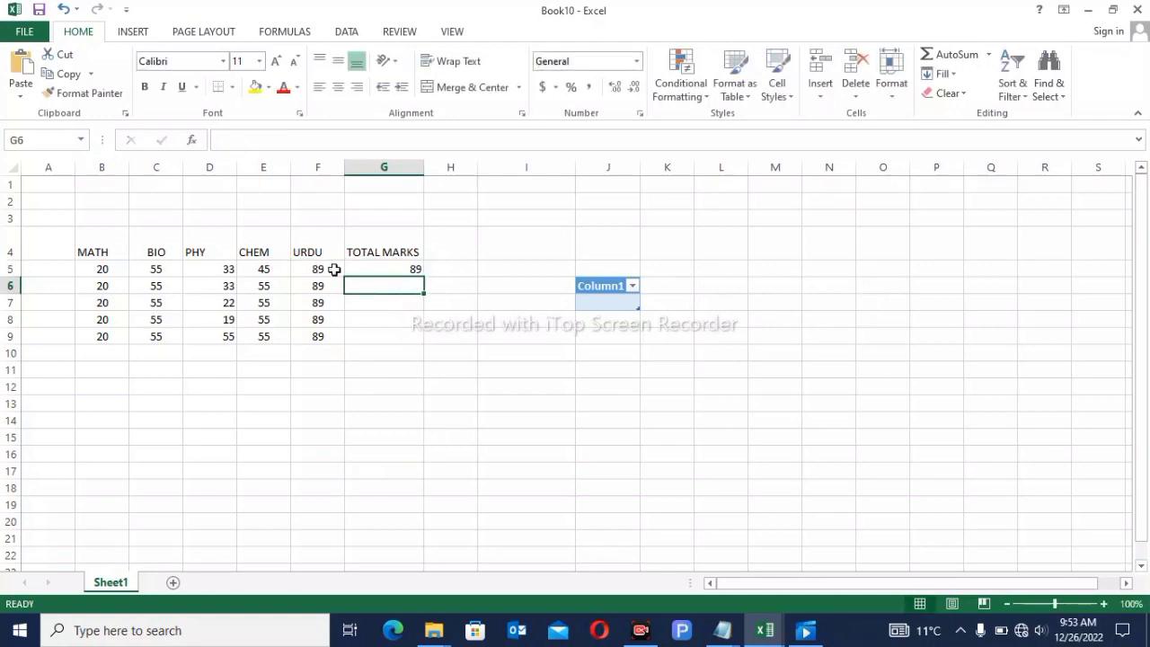
left_click(408, 269)
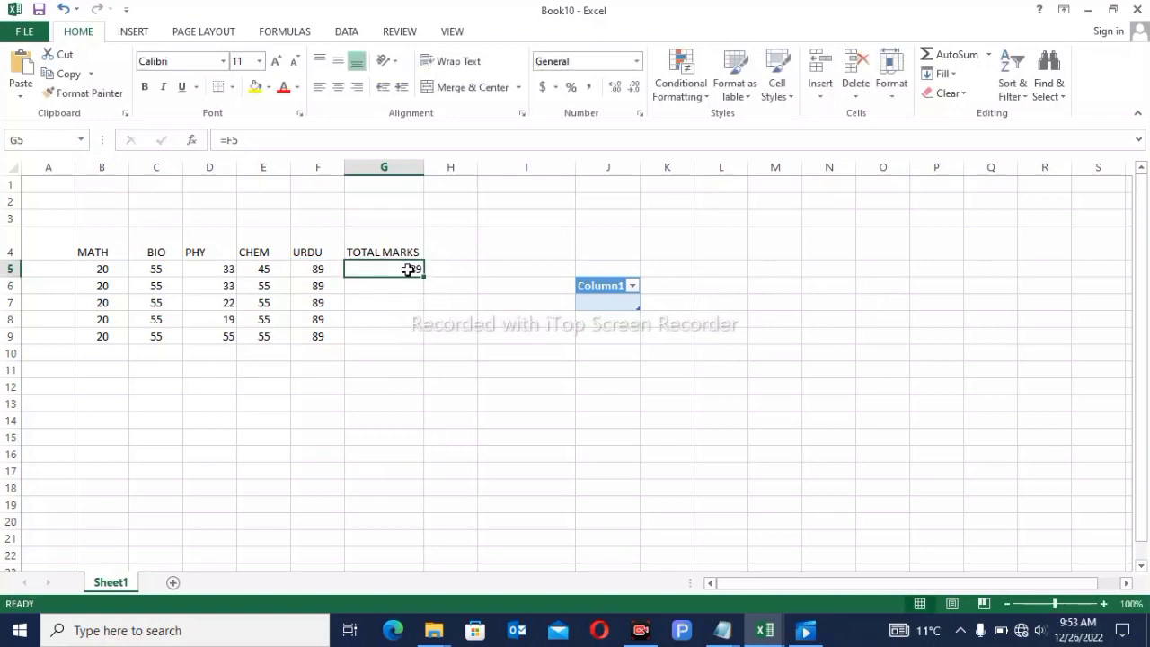
key("BackSpace")
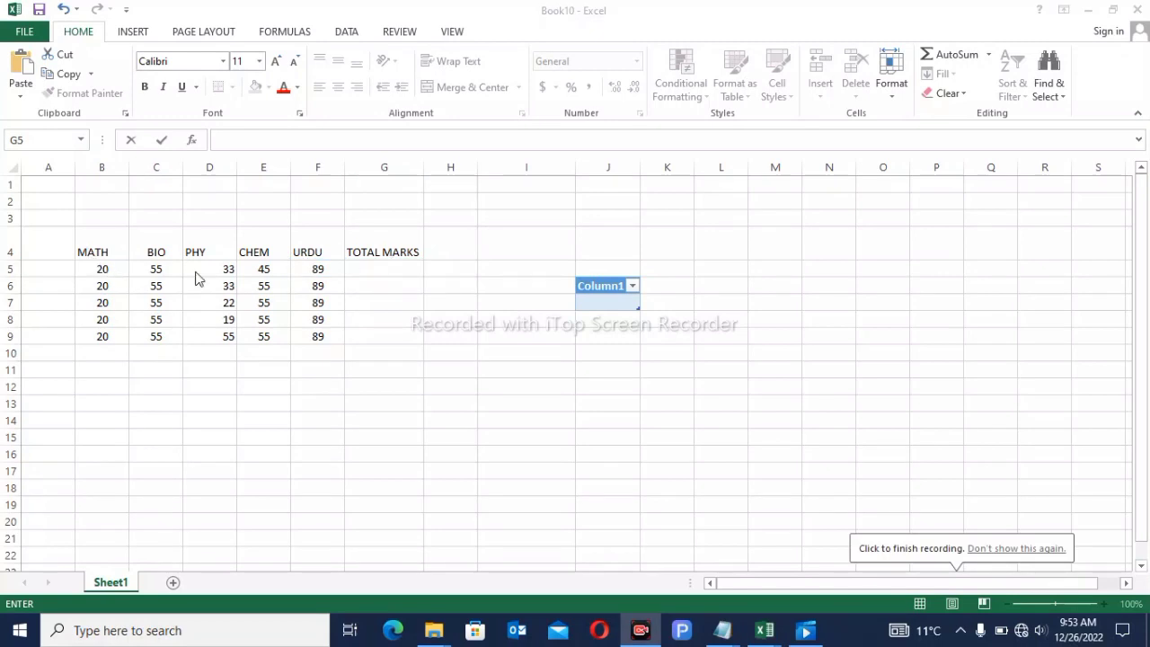
left_click(364, 267)
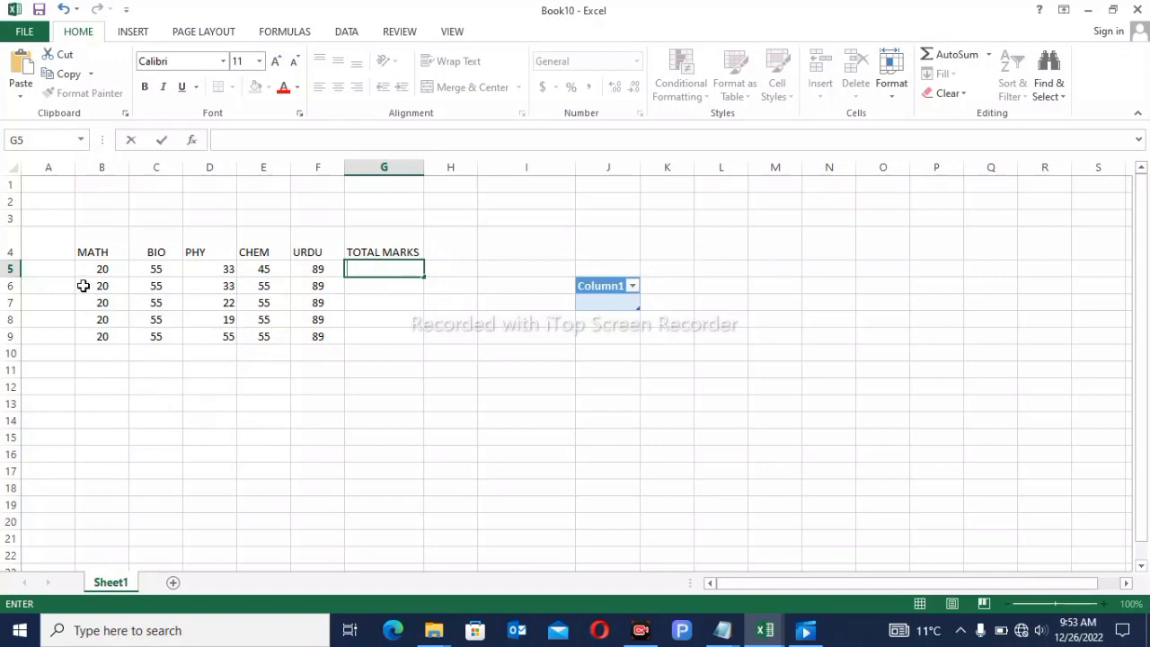
Step: Number the first two mark rows by entering 1 in A5 and 2 in A6
left_click(56, 270)
type("1")
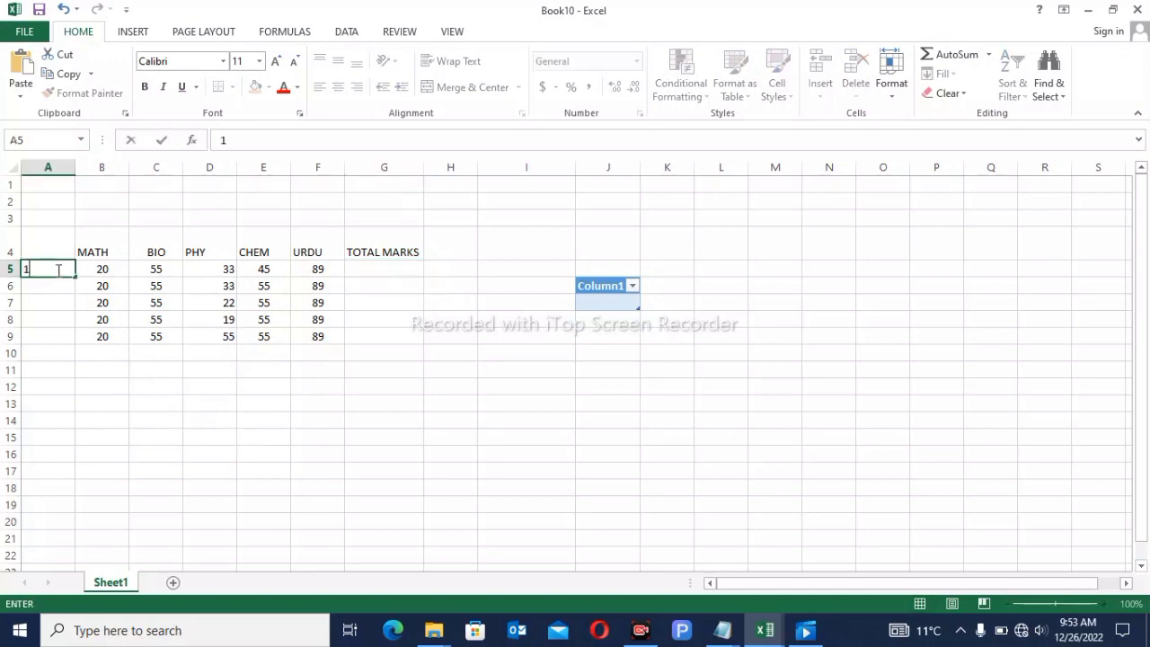
key("Return")
type("1")
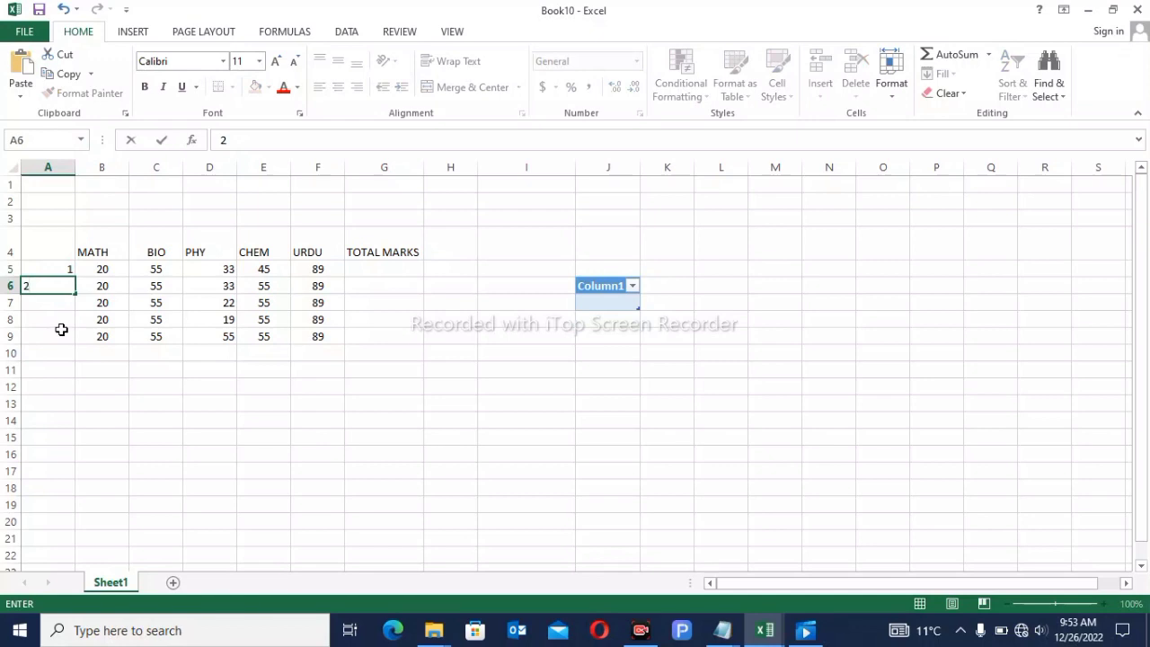
left_click(61, 337)
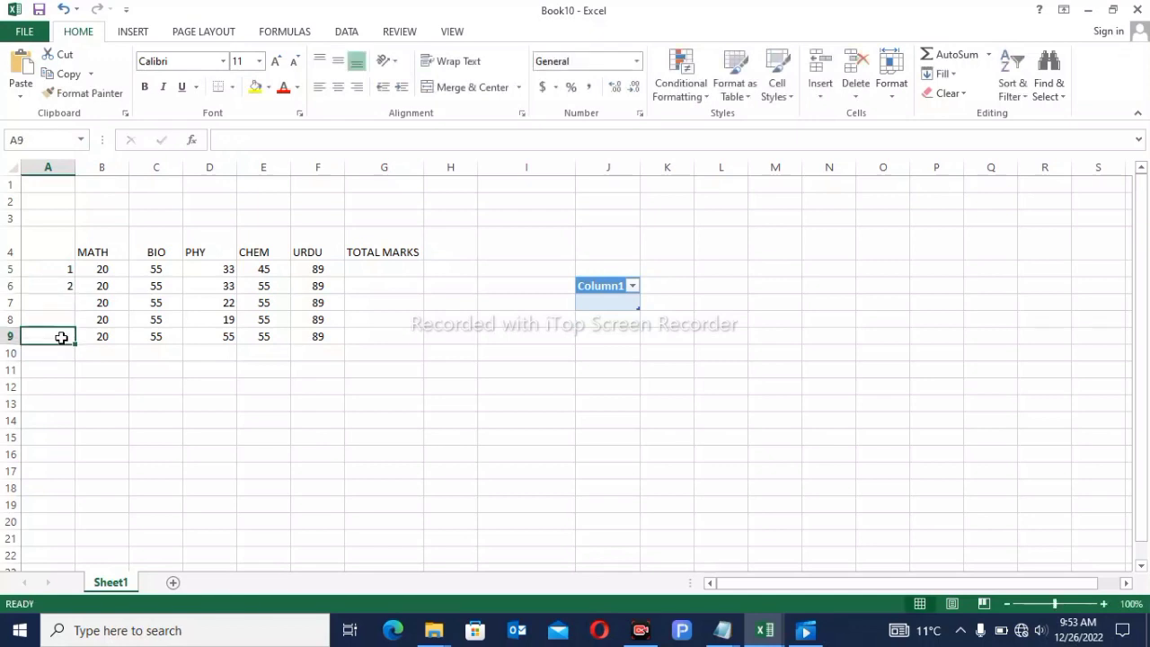
Step: Total the first row's five subject marks in G5 with the formula =B5+C5+D5+E5+F5
left_click(376, 272)
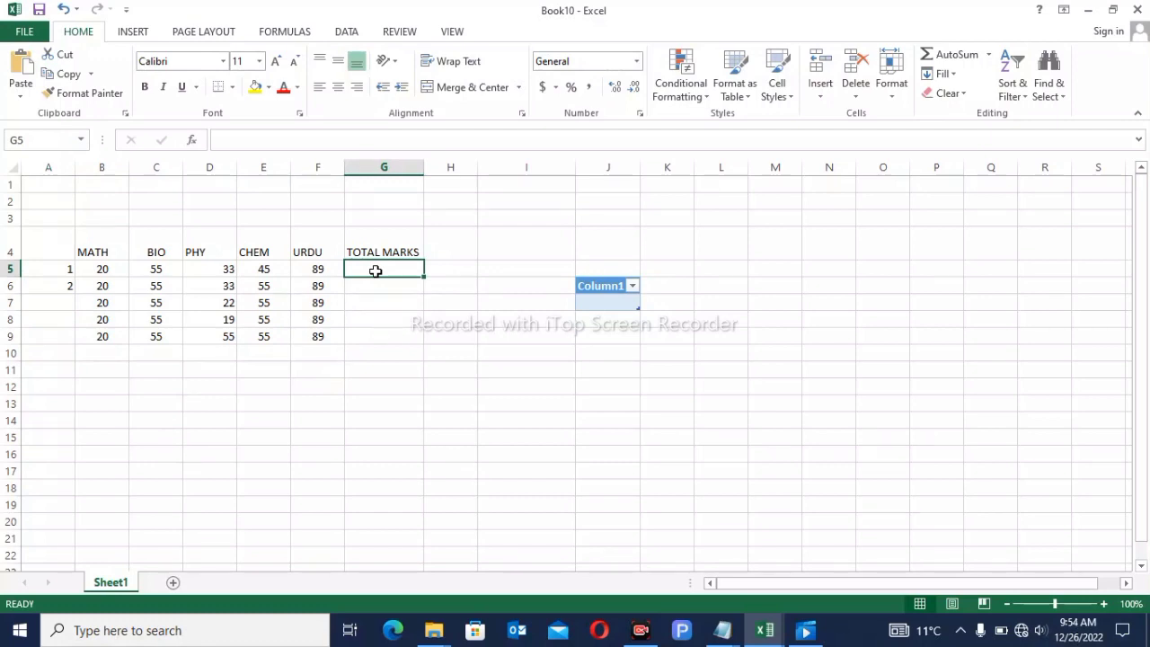
type("=")
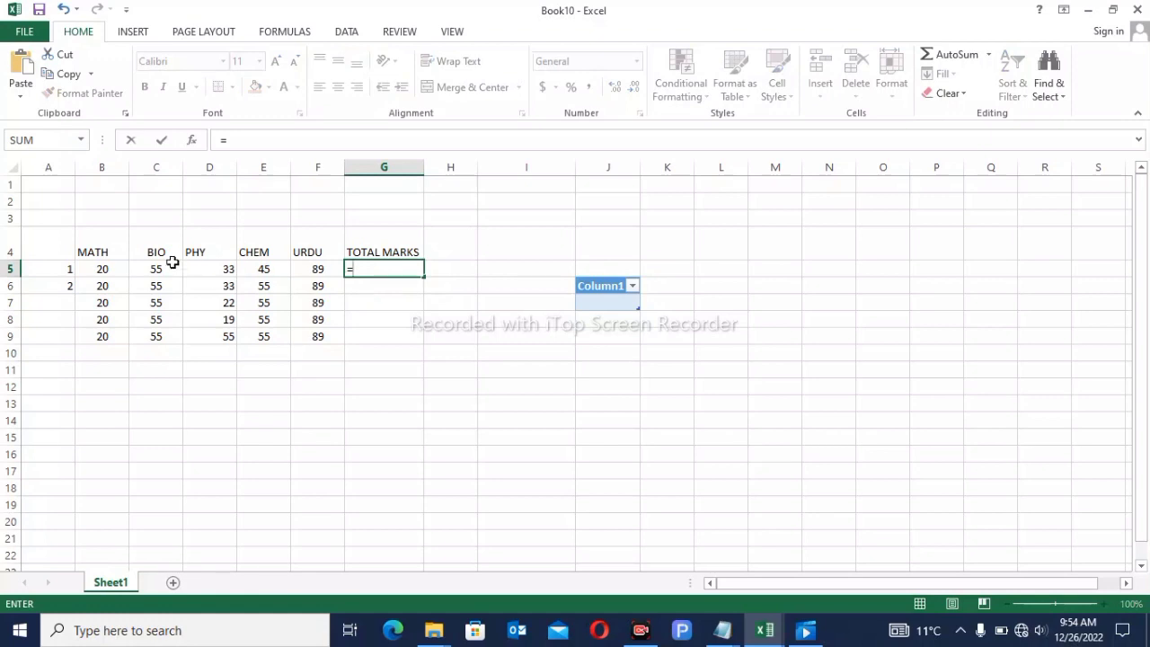
left_click(102, 269)
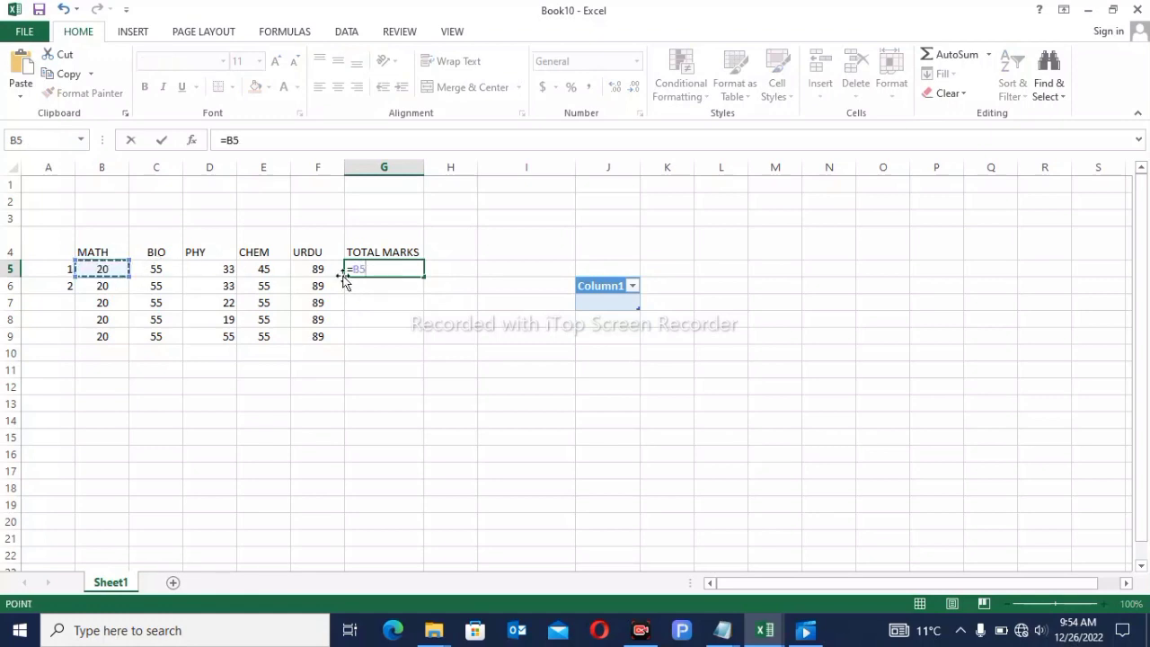
type("+")
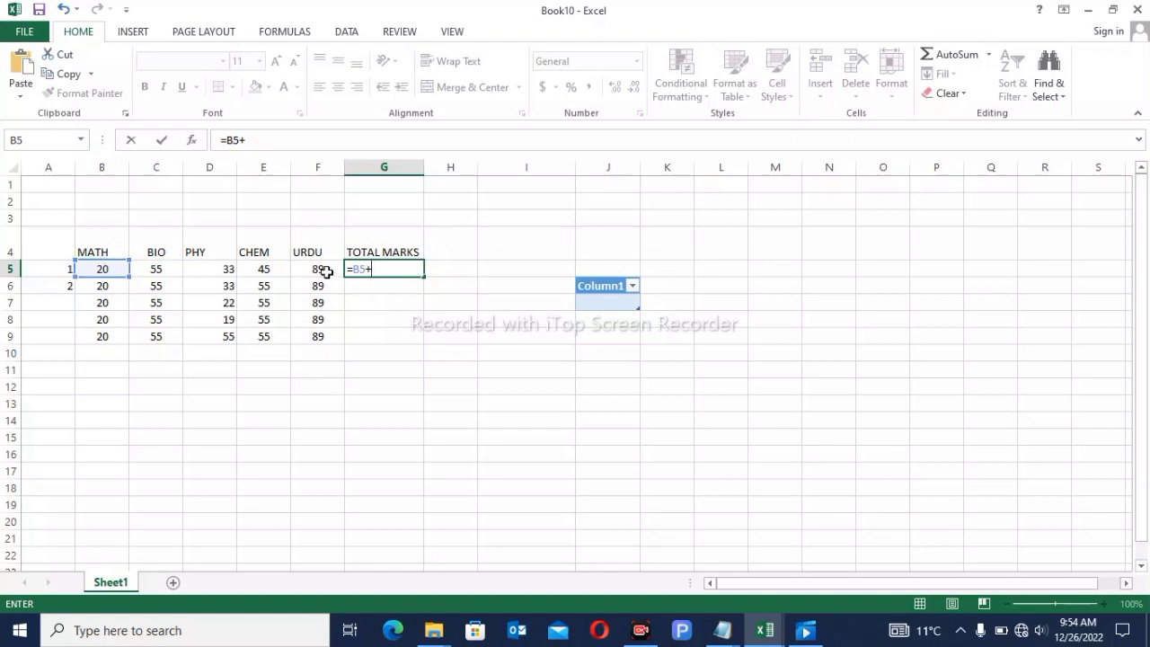
left_click(158, 272)
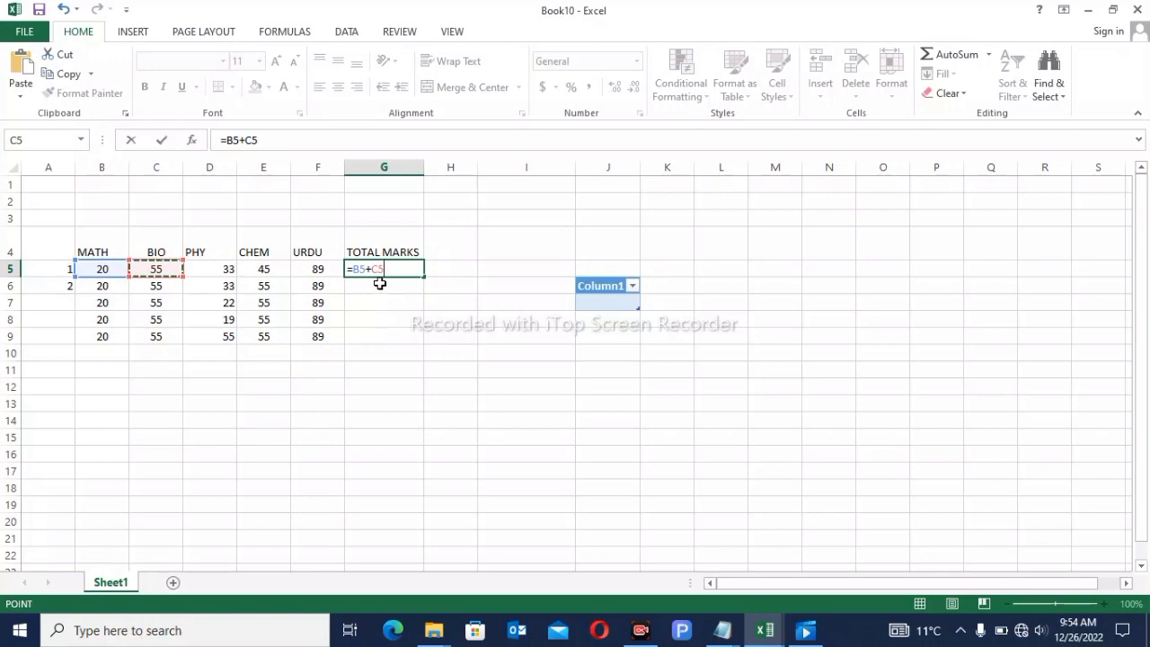
type("+")
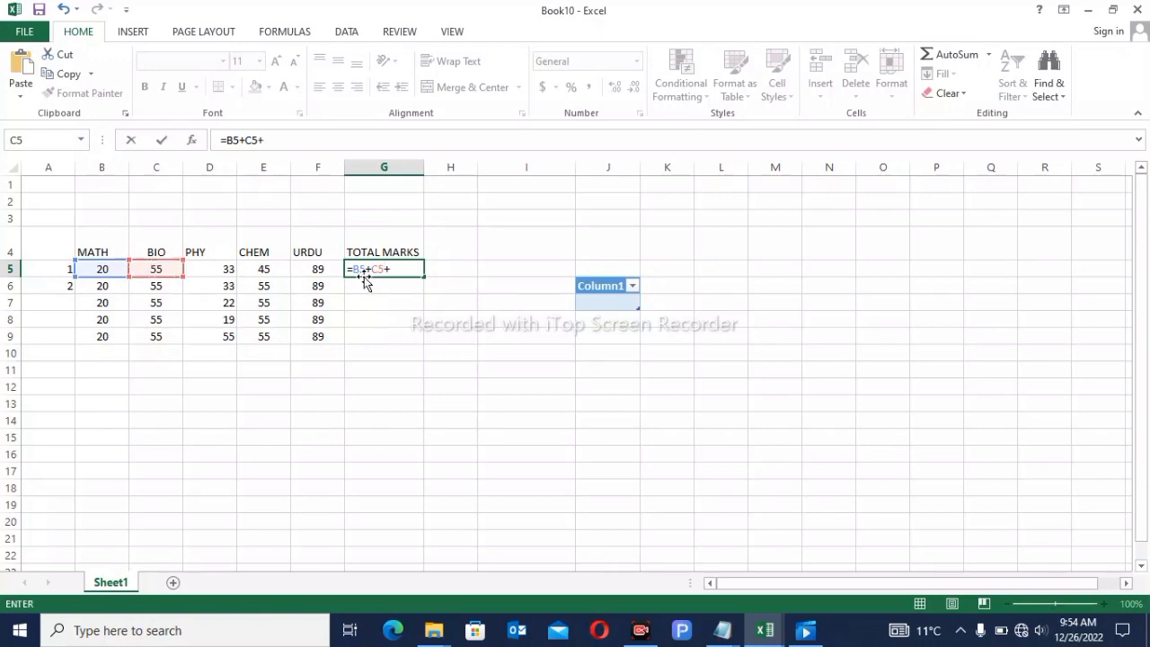
left_click(228, 270)
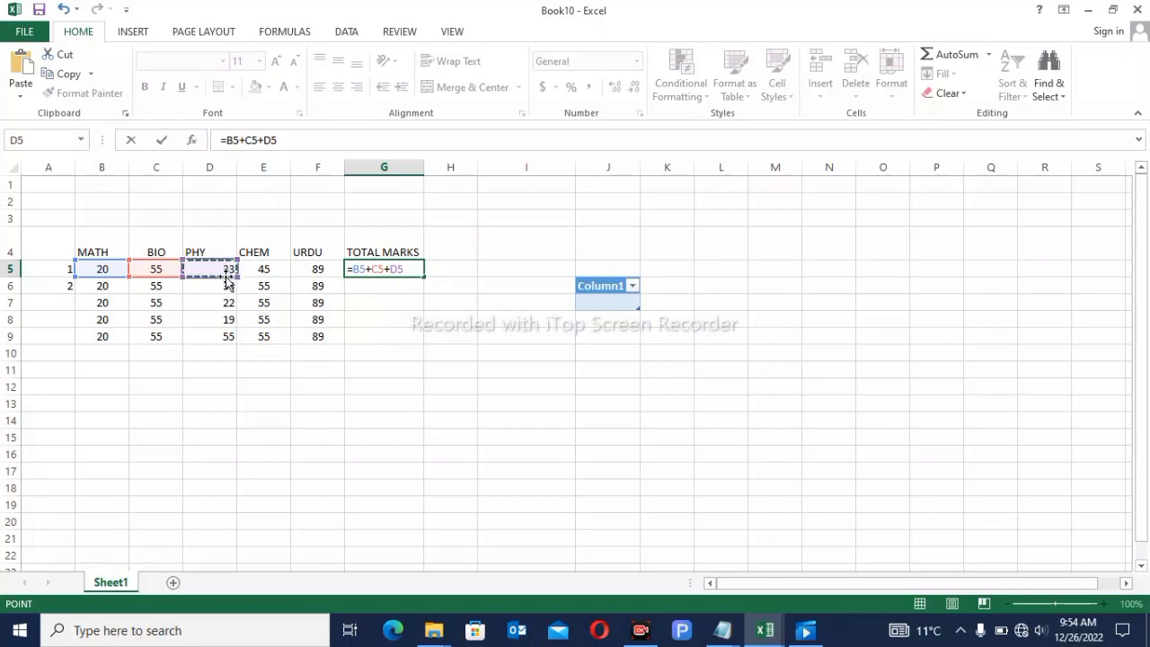
type("+")
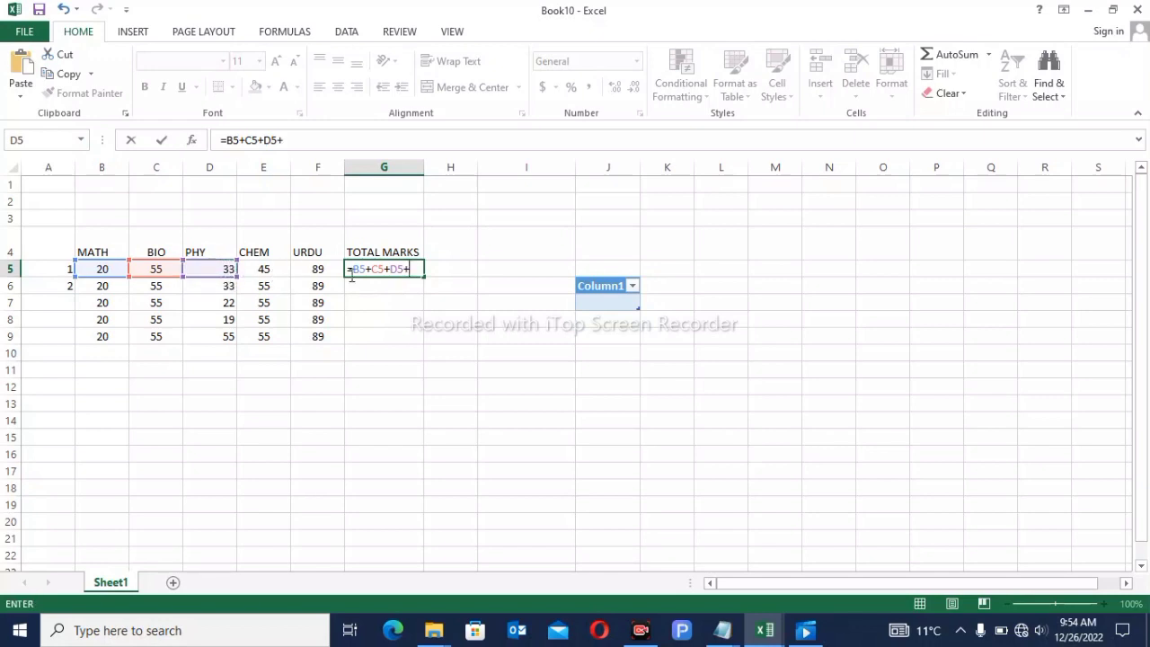
left_click(269, 272)
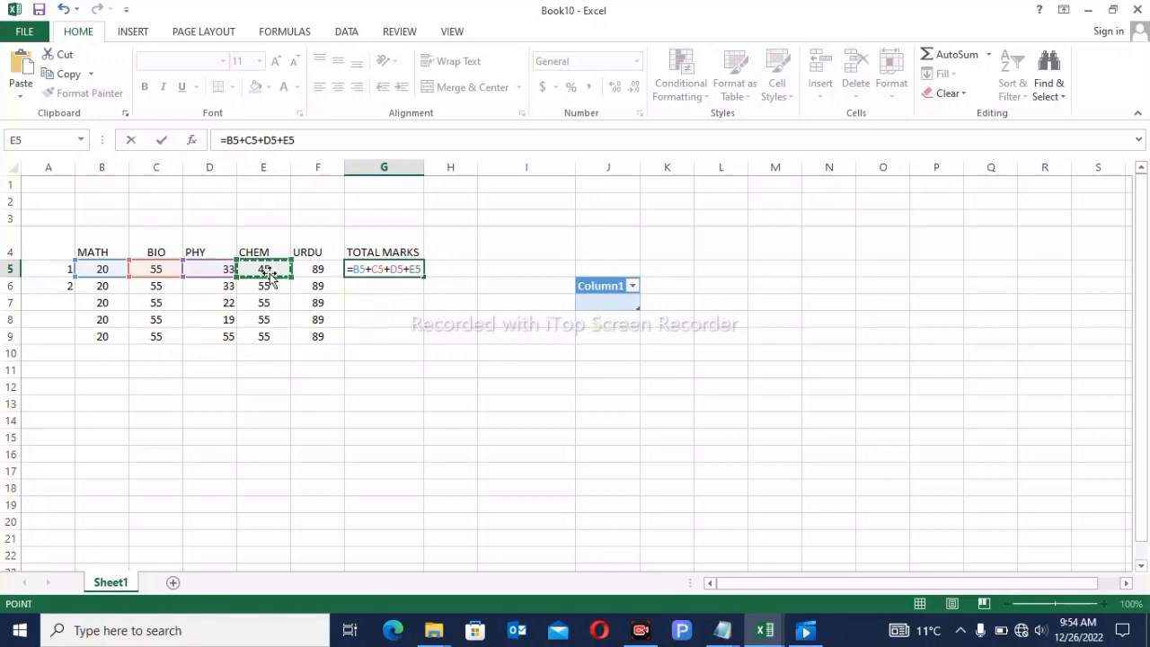
type("+")
left_click(318, 271)
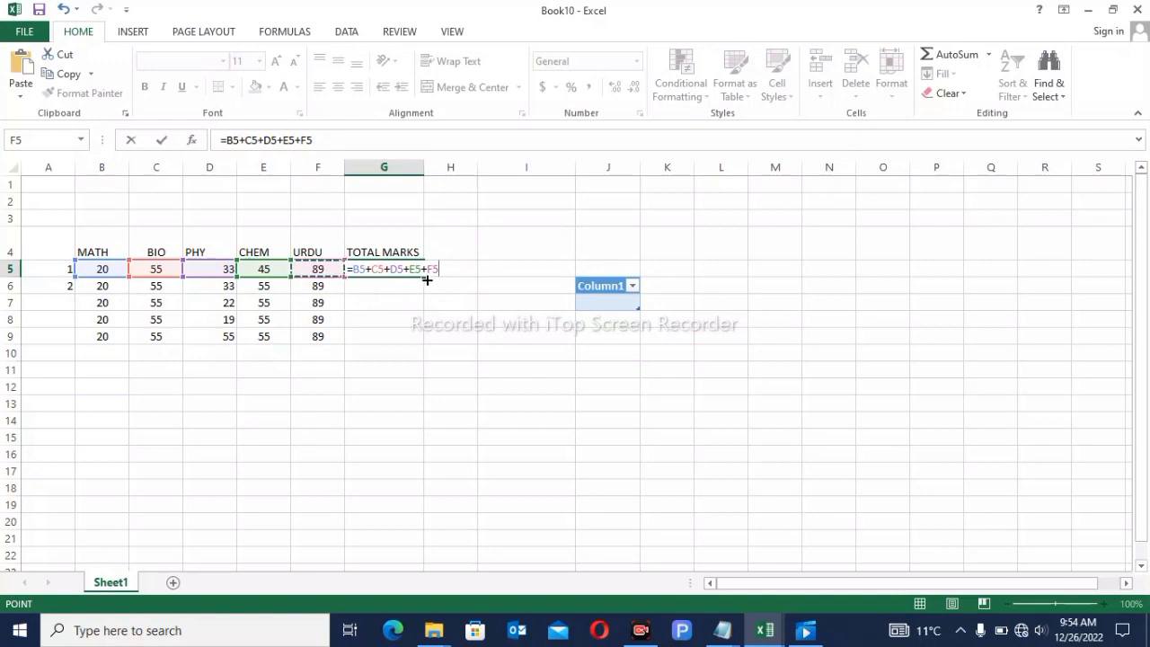
key("Return")
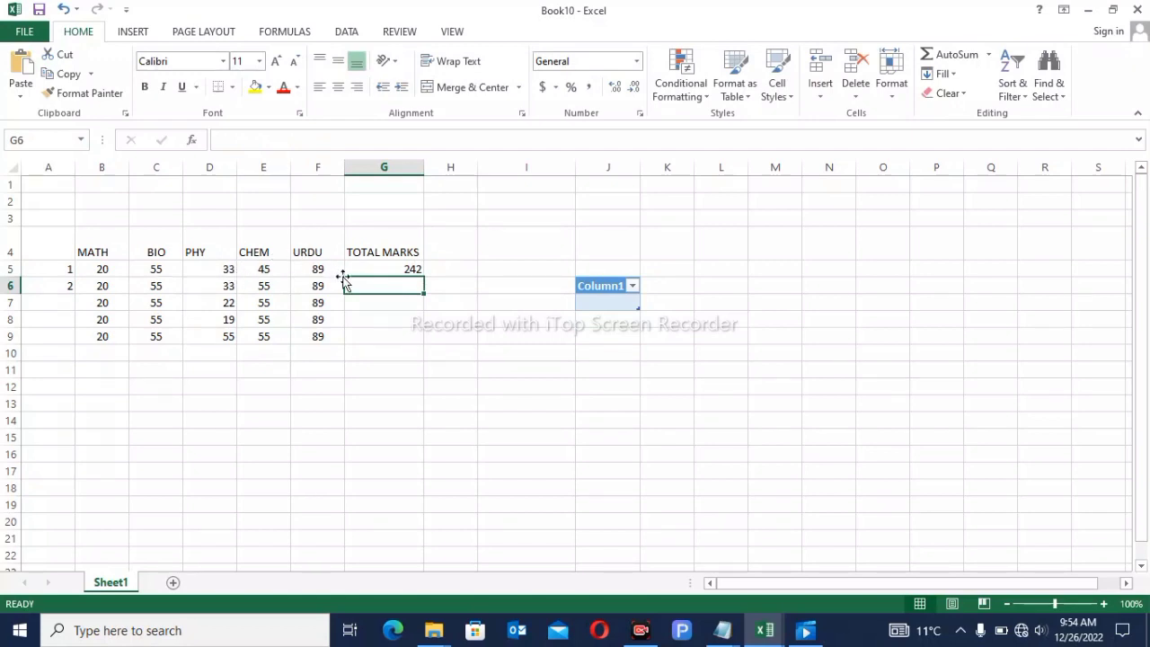
left_click(413, 268)
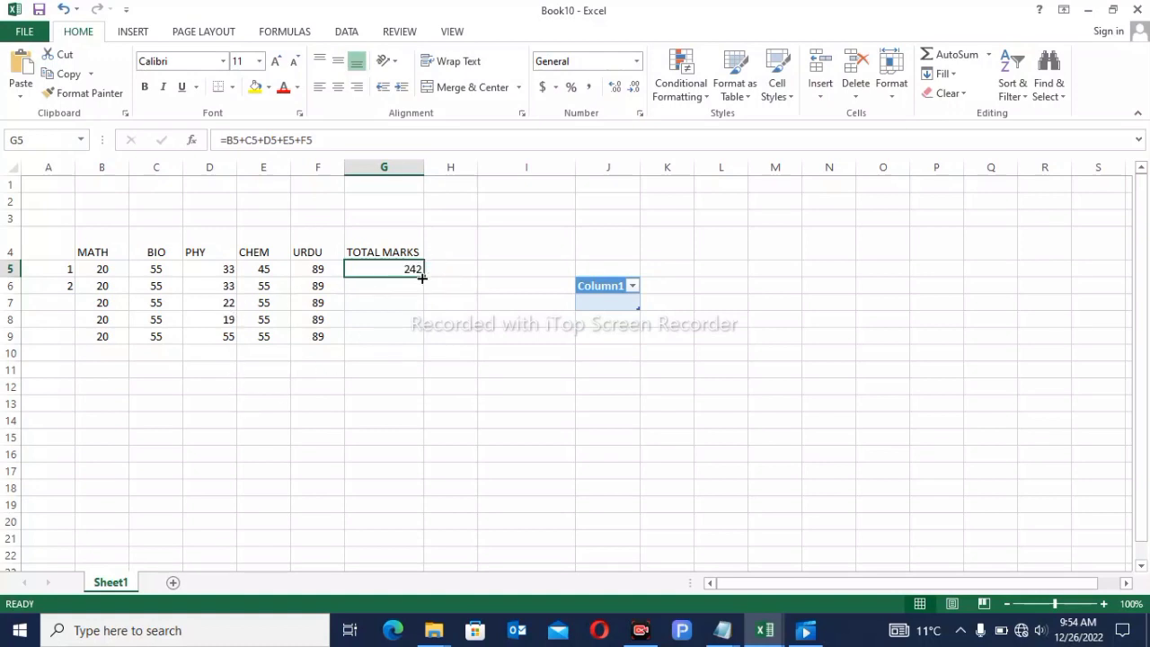
Step: Fill the G5 addition formula down to G9 and rename the column header in G4 to OBTAINED
left_click_drag(422, 278, 412, 339)
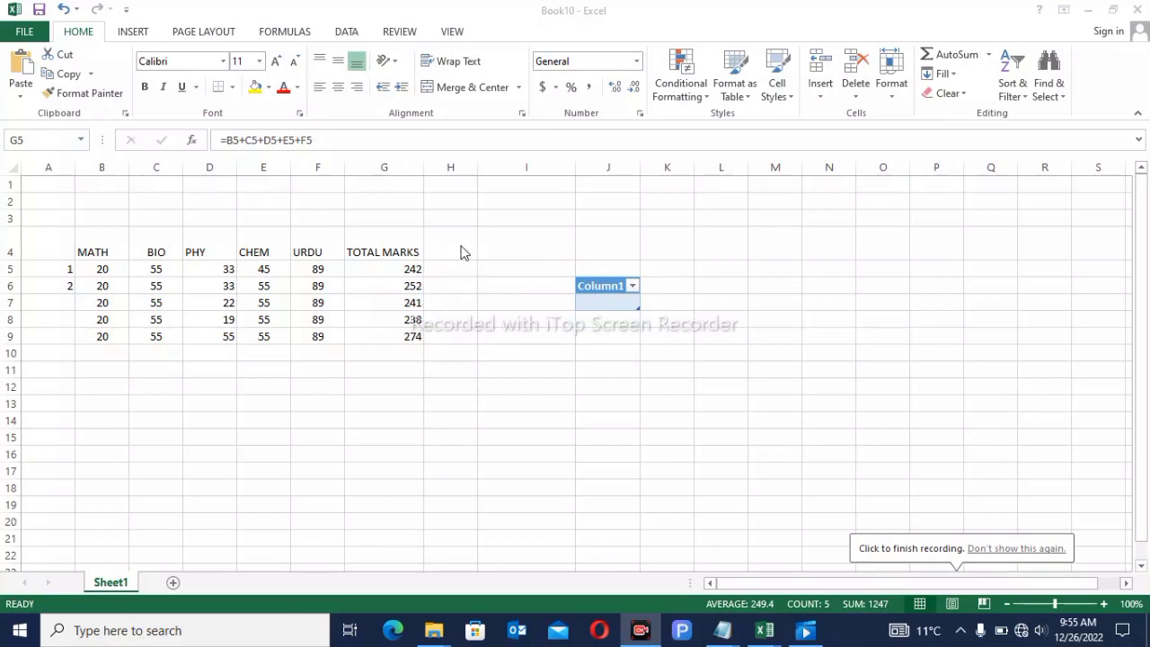
left_click(461, 246)
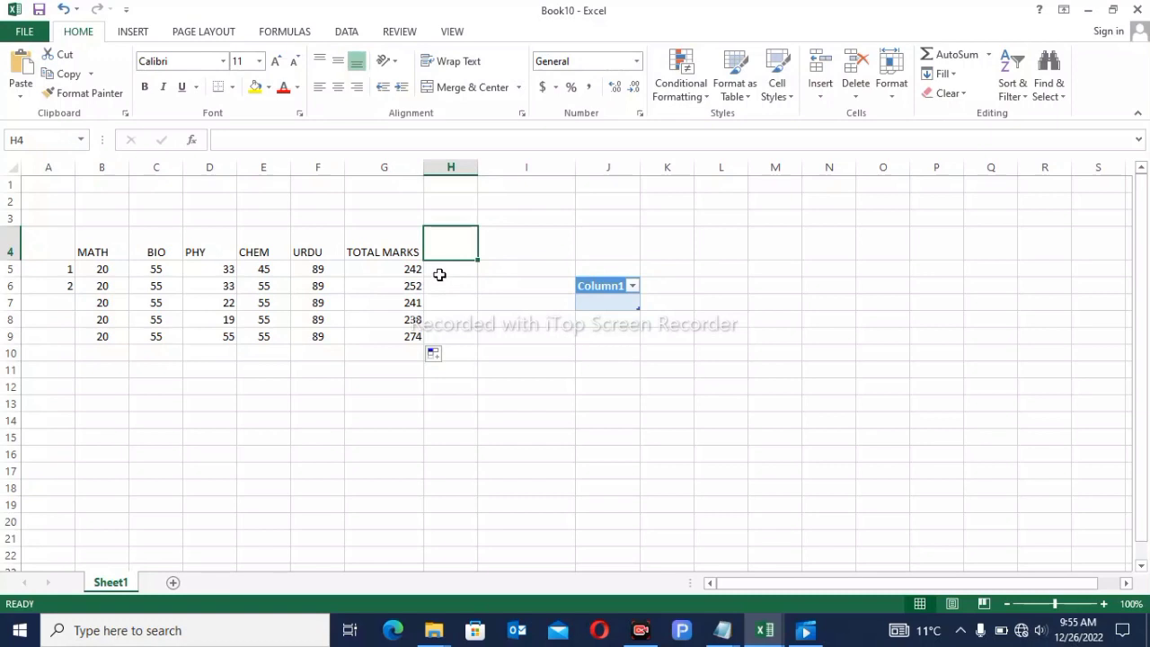
left_click(385, 253)
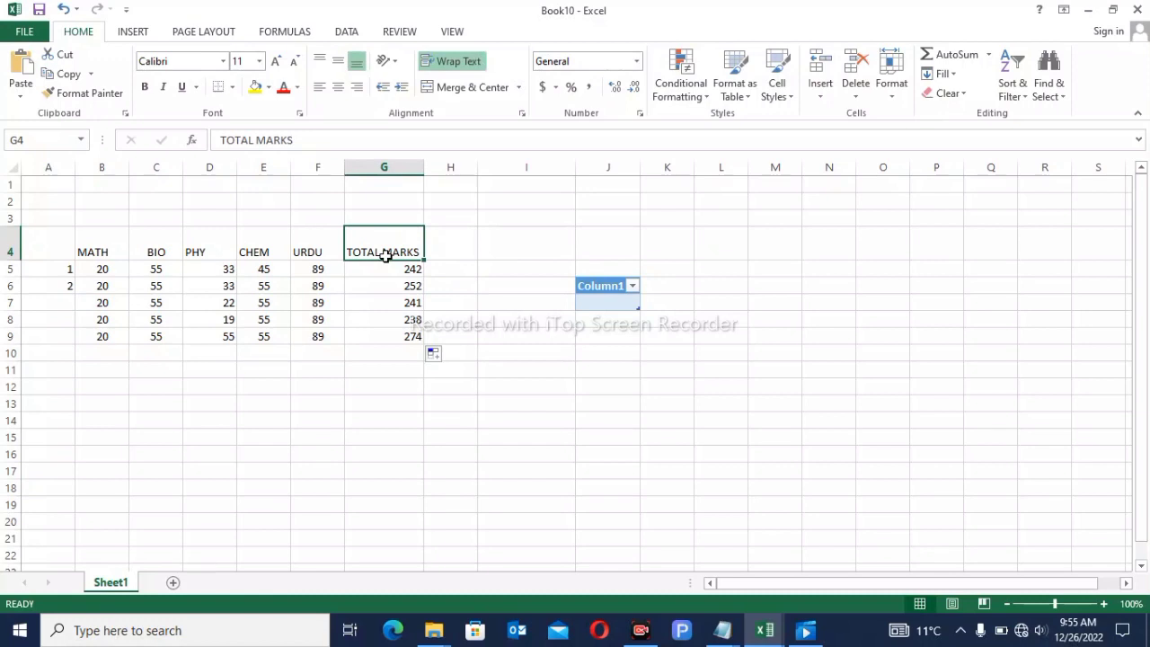
key("BackSpace")
type("O")
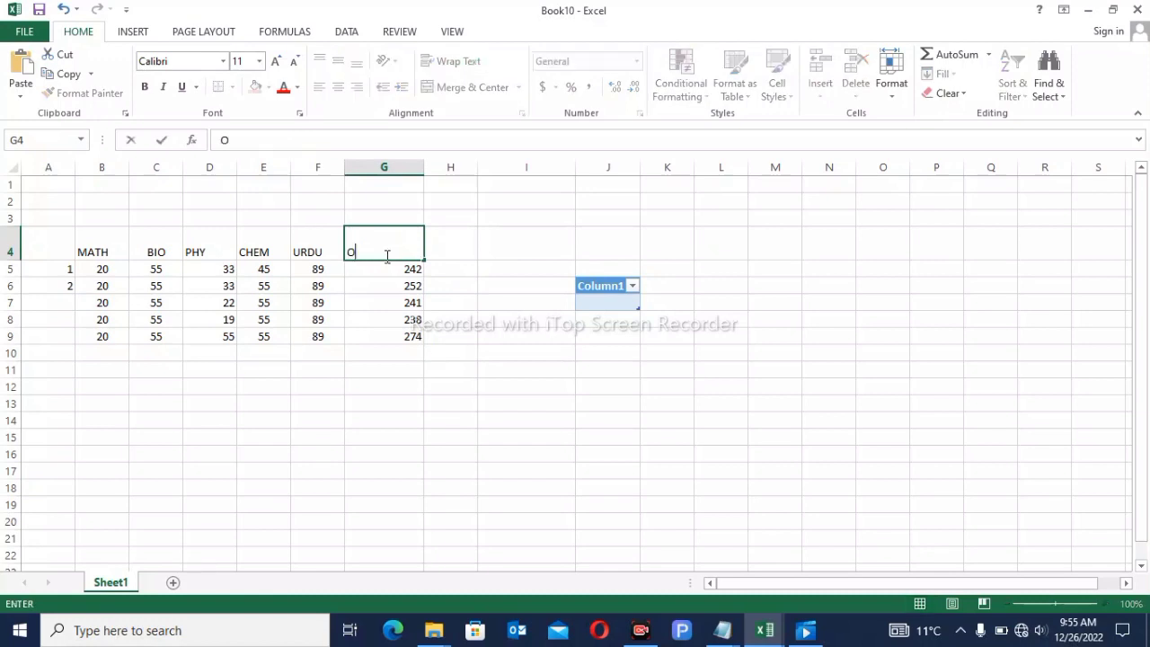
type("BTAINED")
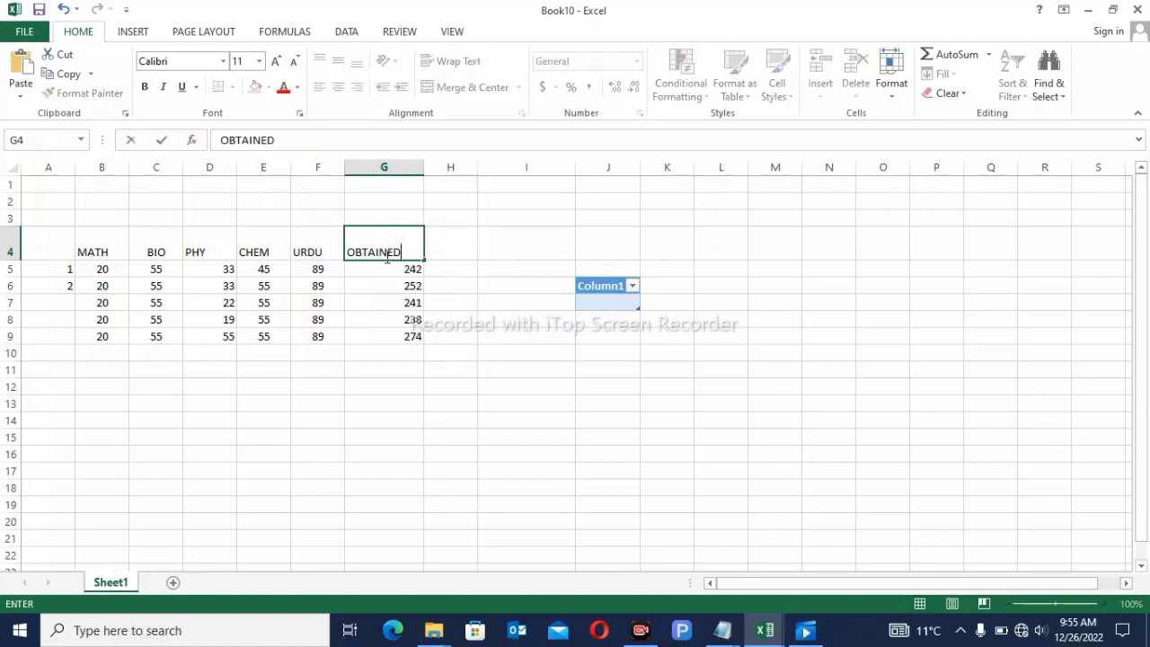
Step: Add a TOTAL column header in H4 and enter 500 for every mark row from H5 to H9
left_click(447, 255)
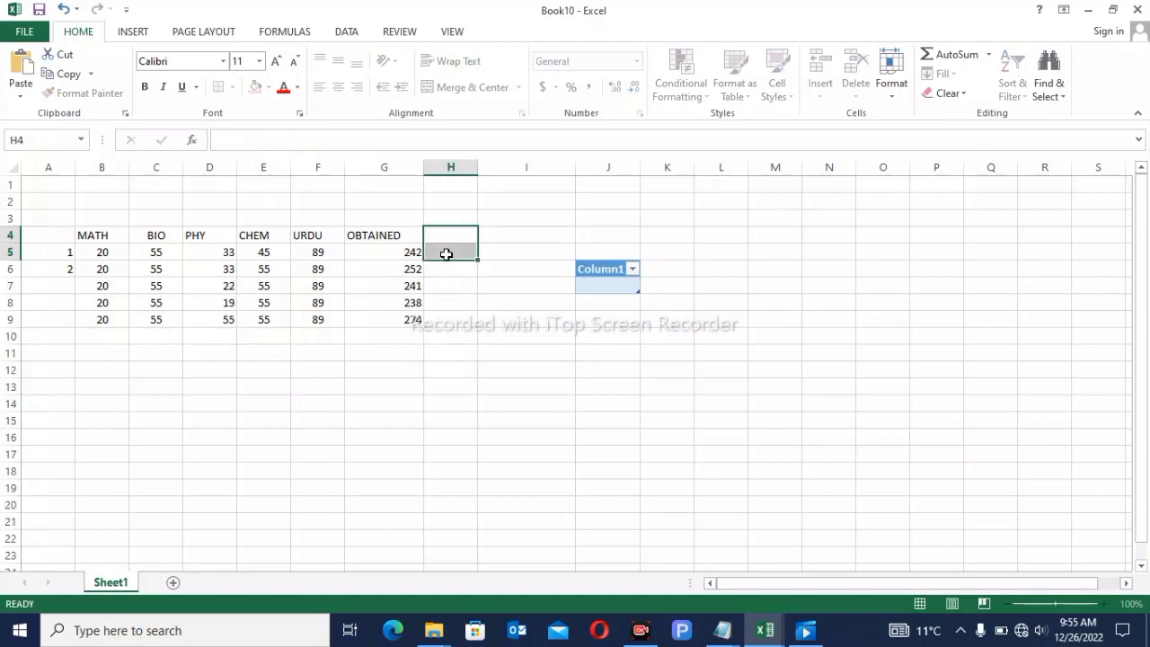
type("TOTAL")
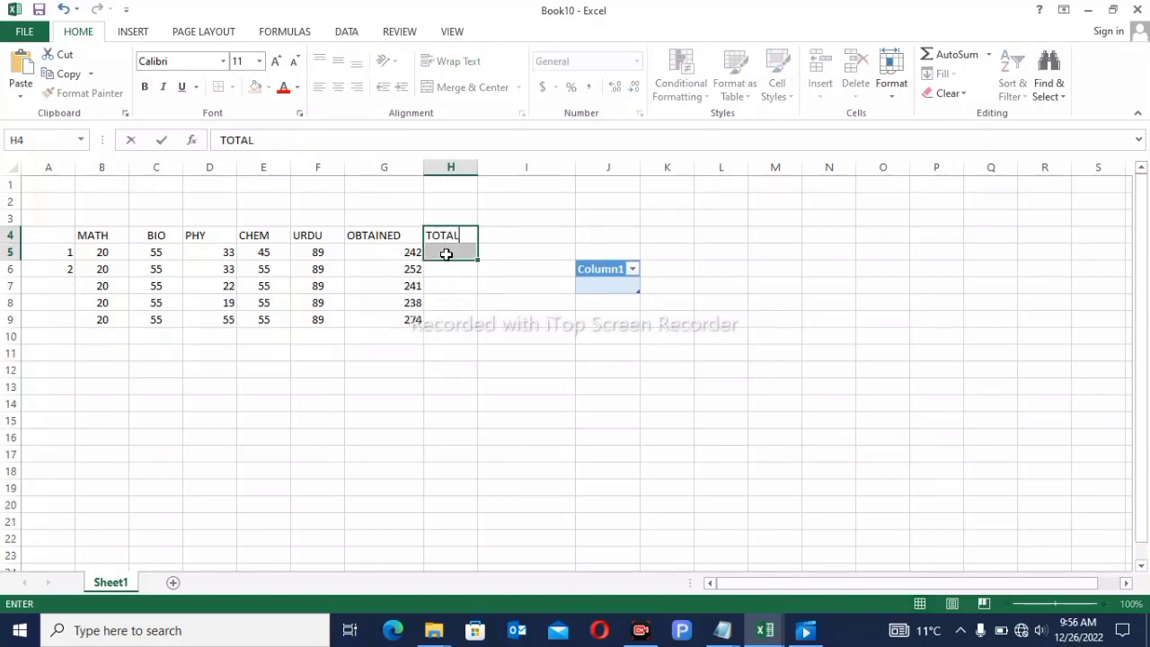
left_click(466, 257)
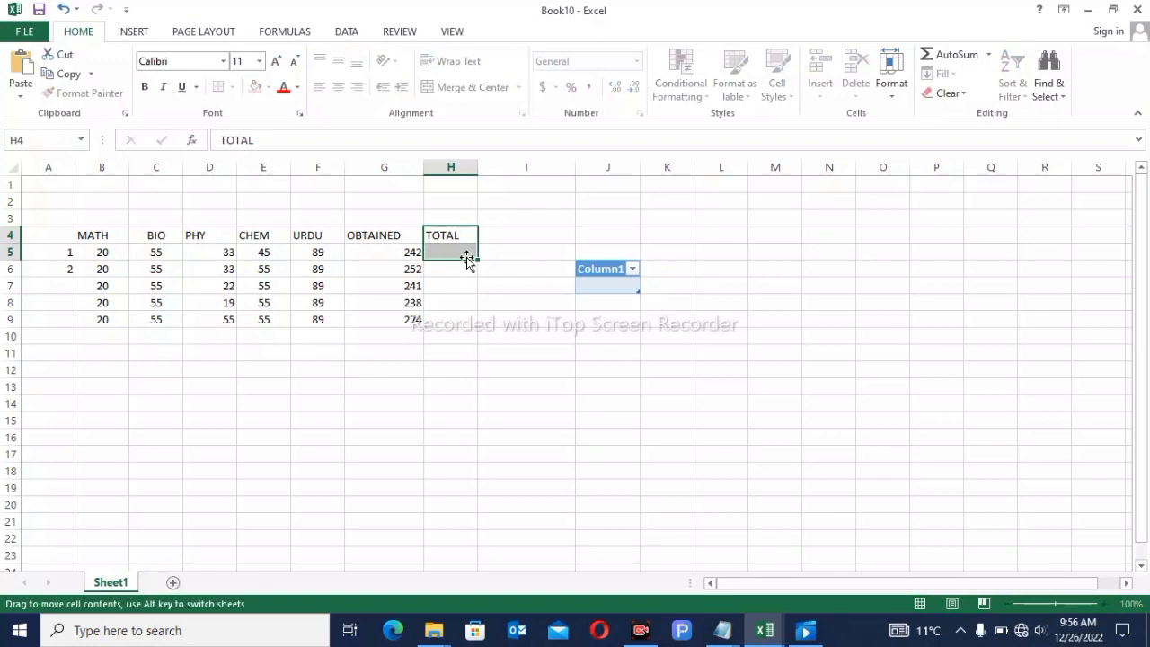
left_click_drag(469, 285, 458, 260)
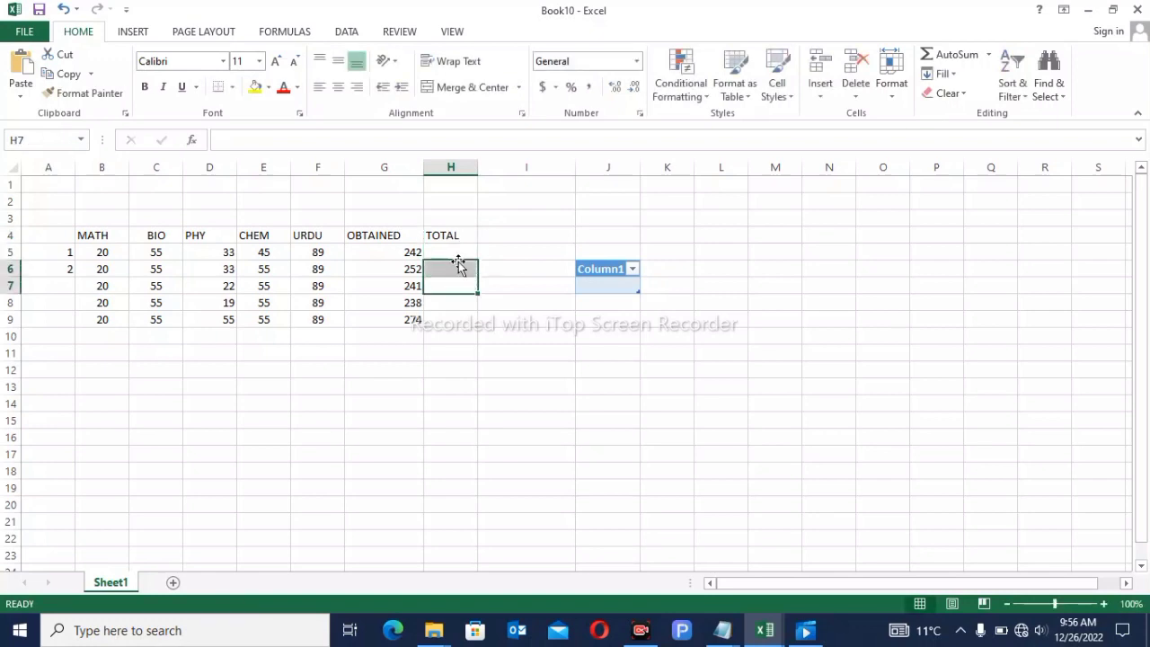
left_click(461, 252)
type("1")
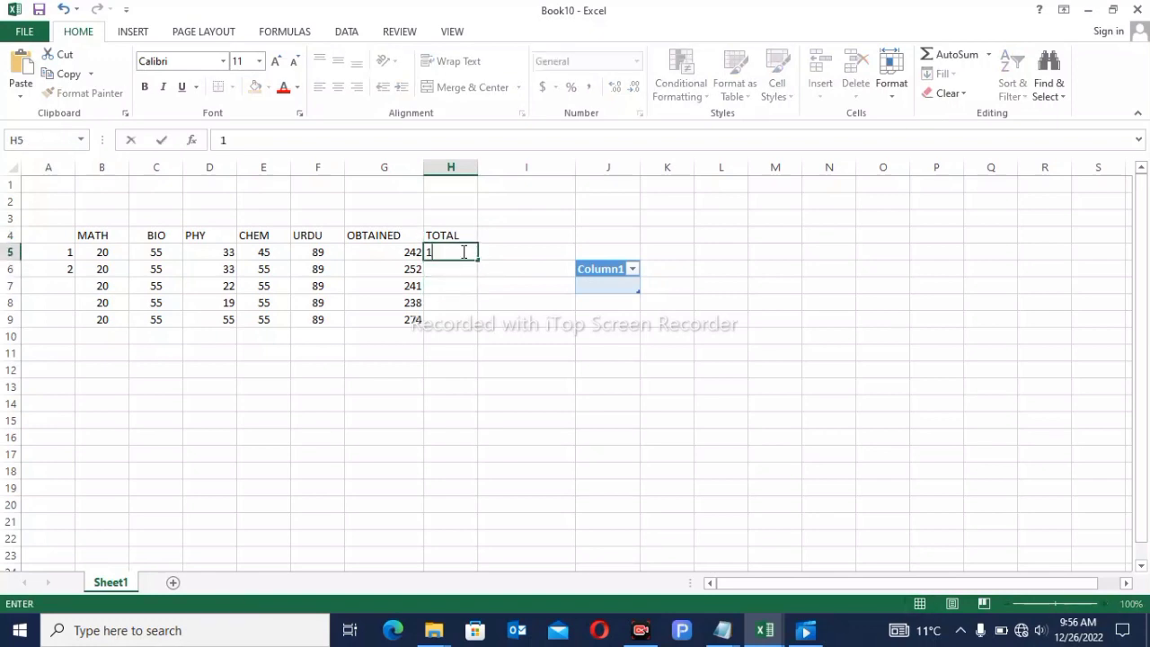
key("BackSpace")
type("500")
left_click_drag(478, 261, 472, 327)
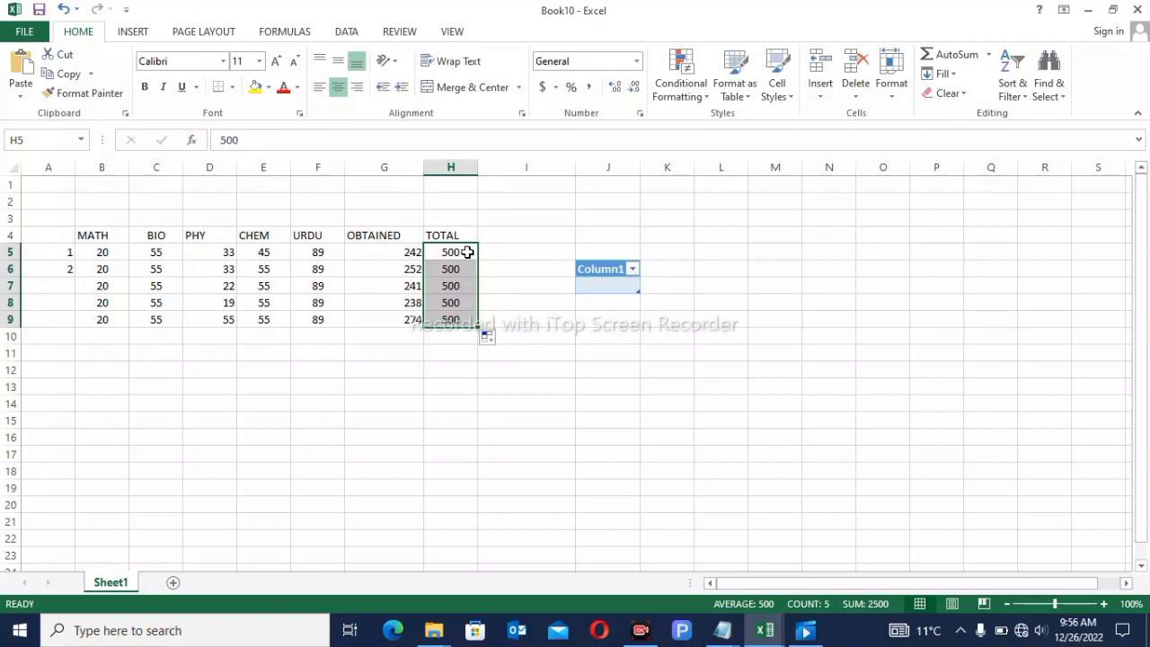
Step: Add the column header PERCENTAGE in I4
left_click(512, 234)
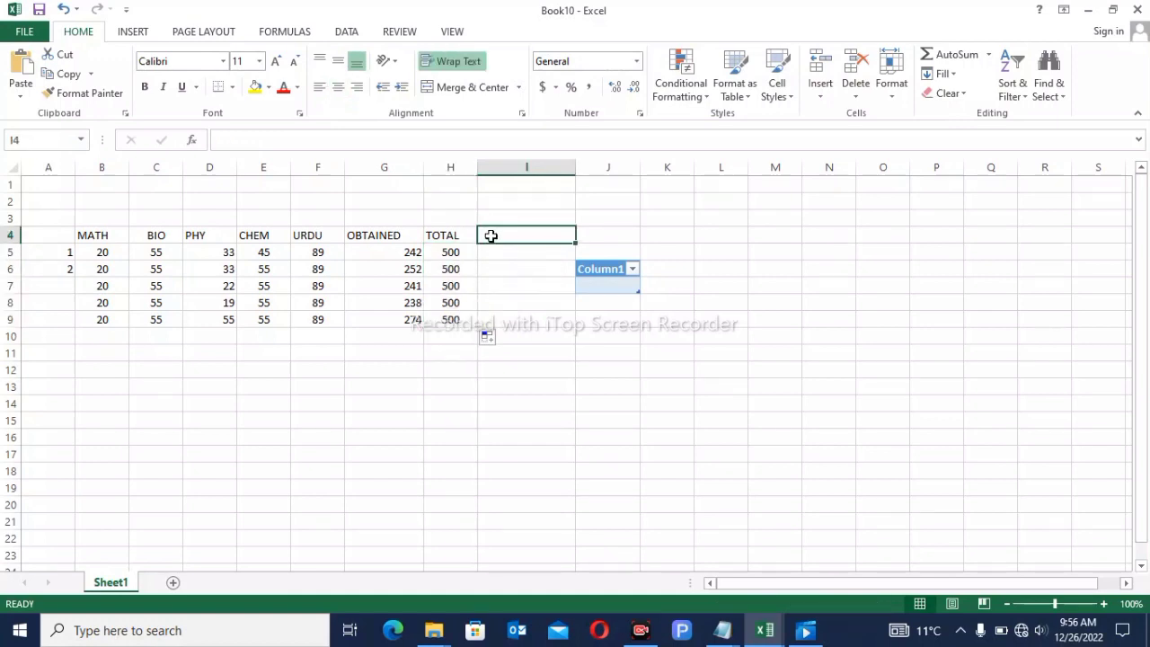
type("PERC")
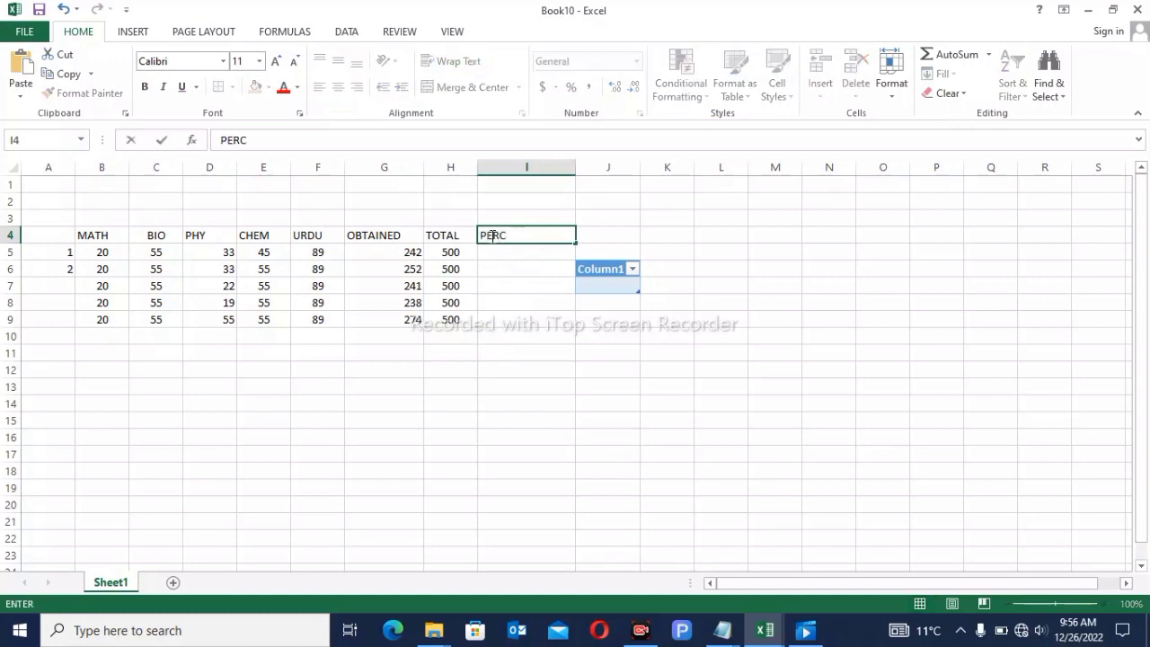
type("ENTAGE")
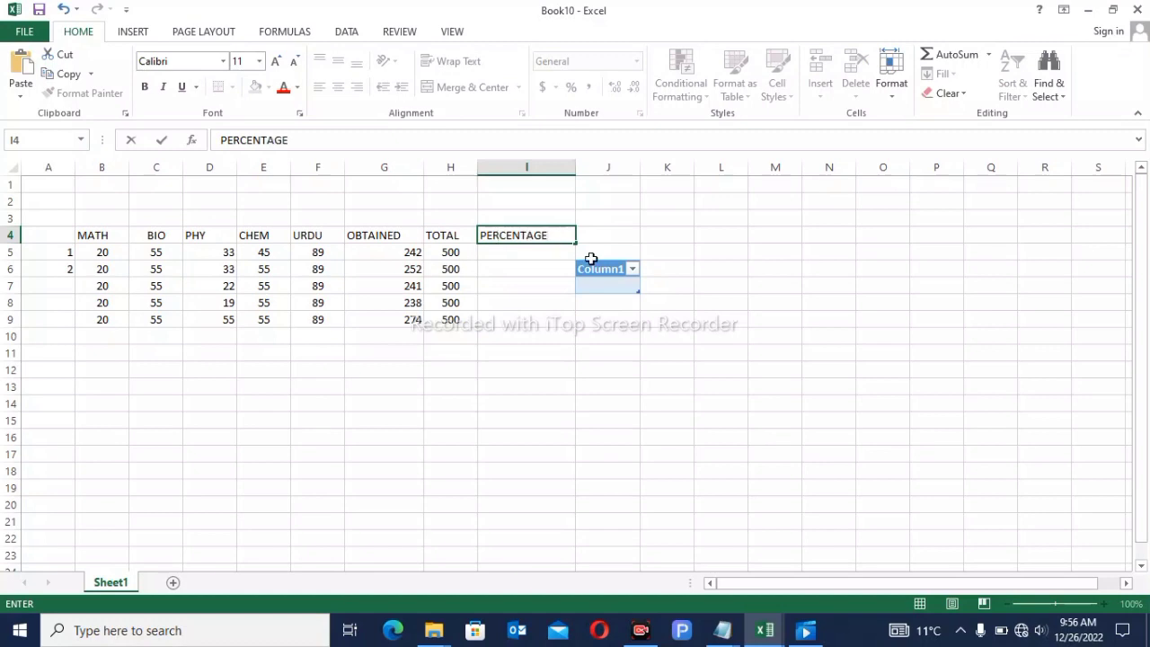
Step: Try the percentage formula with typed numbers, =242/500*100, in I5, then clear the cell
left_click(526, 253)
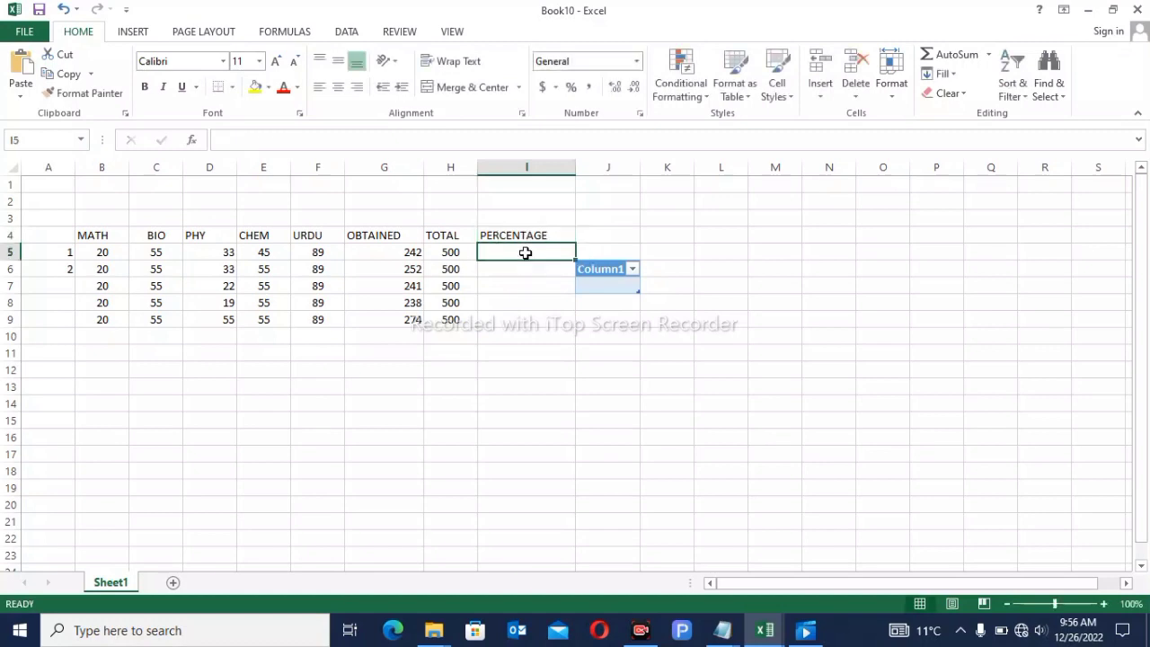
type("=")
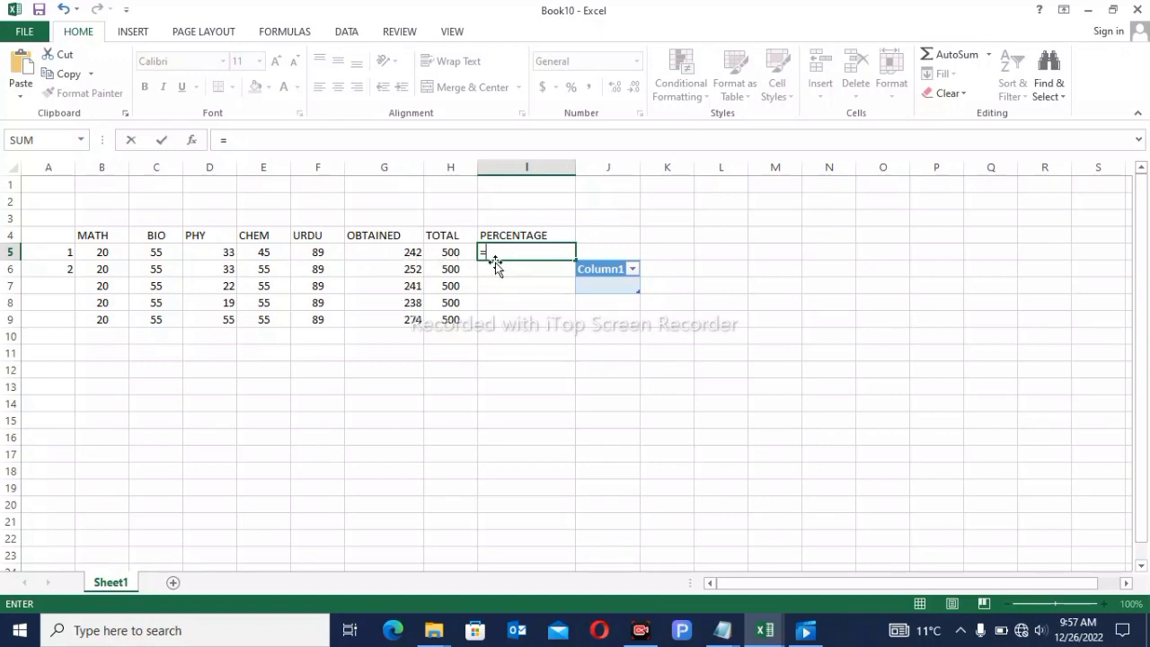
type("242/500")
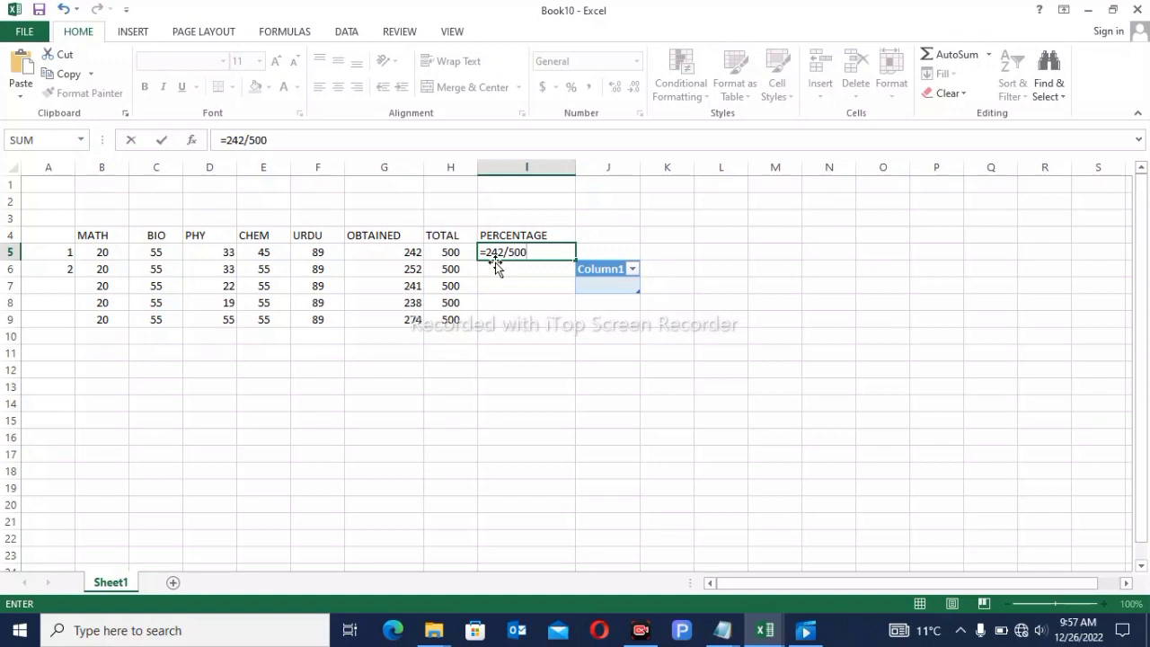
type("*100")
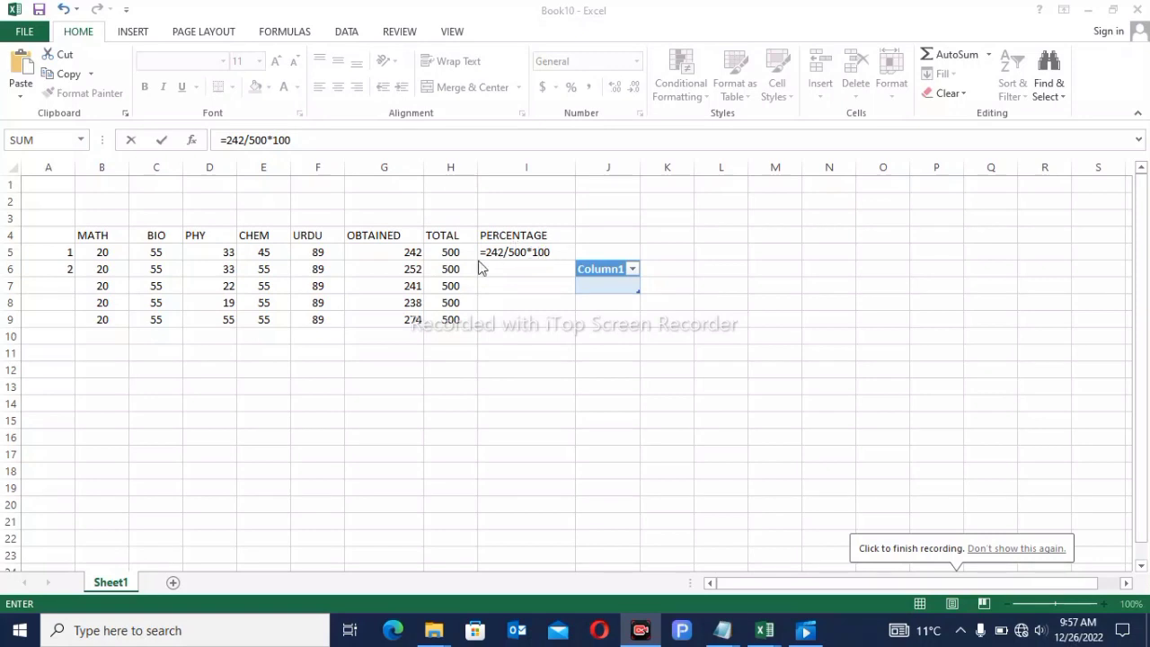
left_click(557, 252)
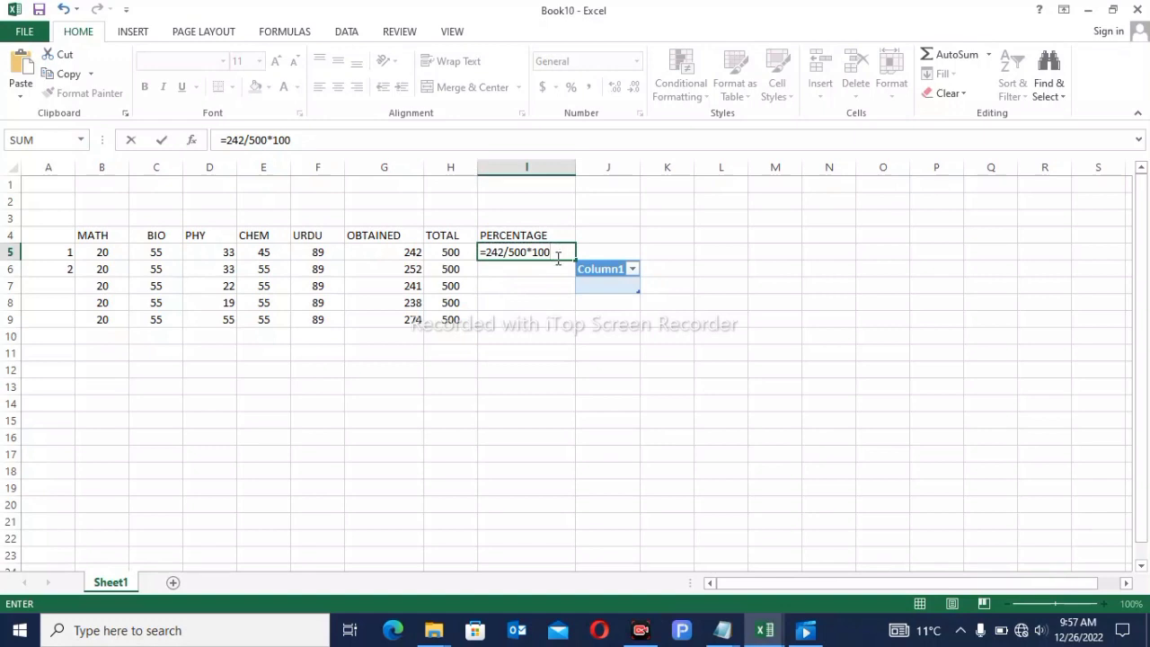
key("Return")
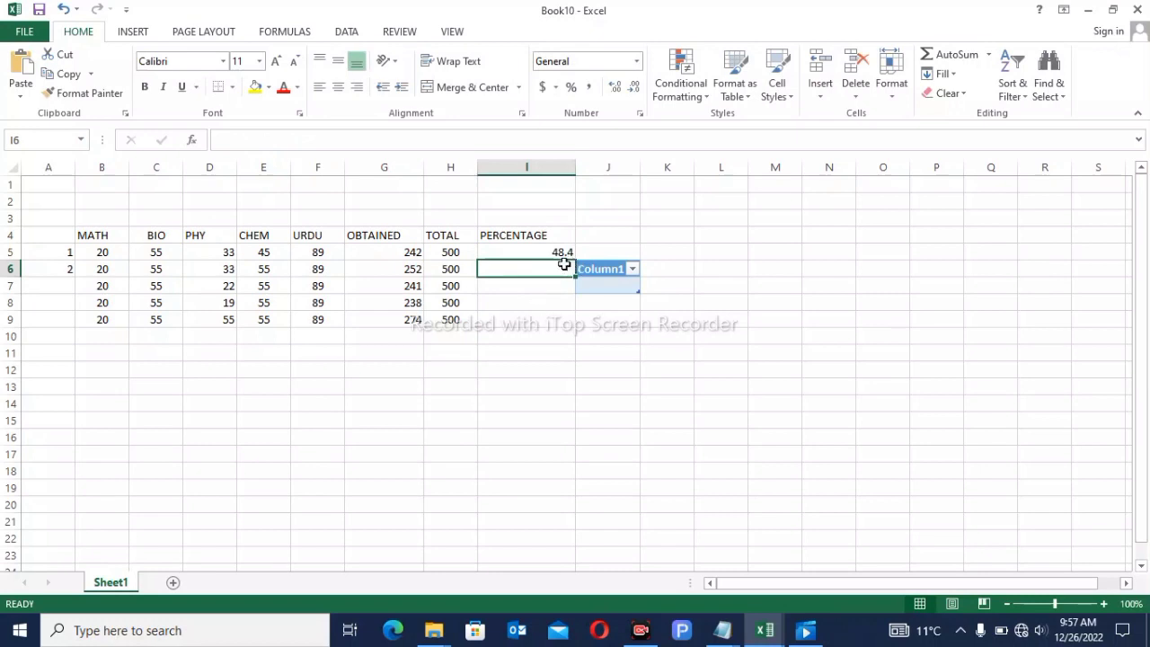
left_click(566, 254)
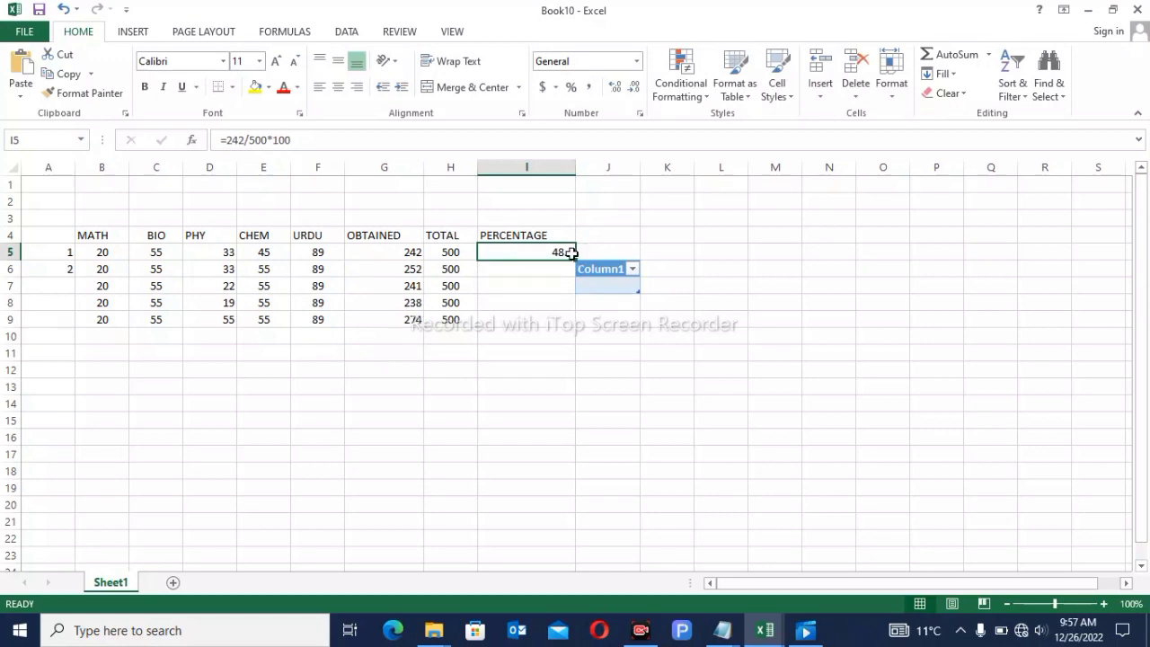
key("BackSpace")
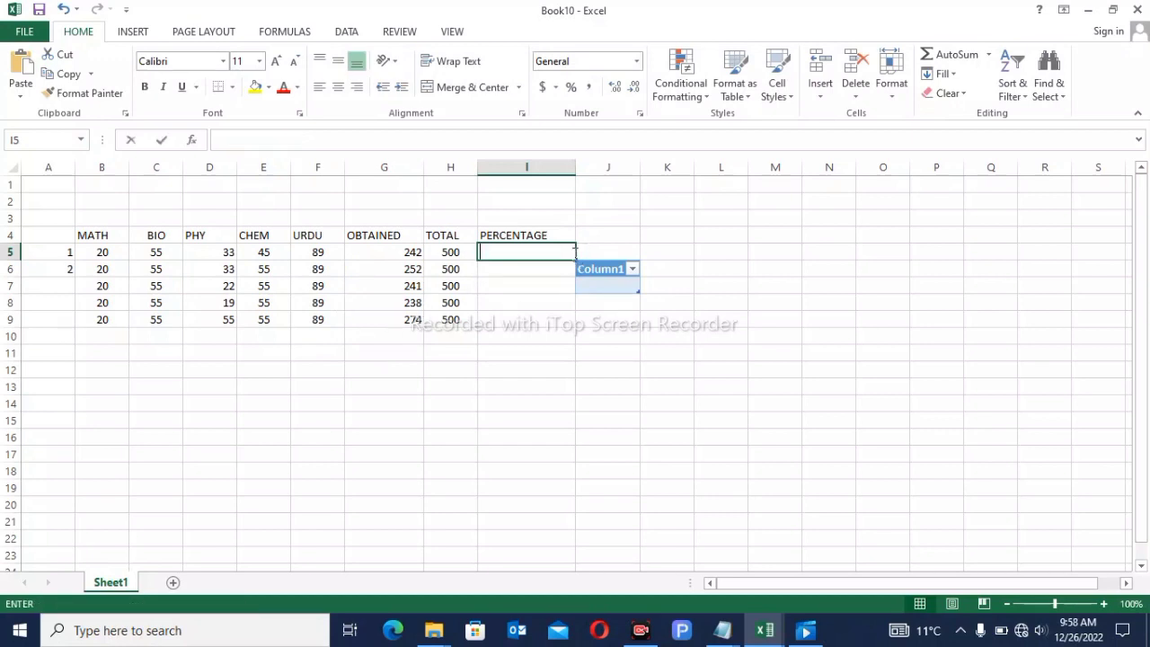
Step: Calculate the first row's percentage in I5 with the cell reference formula =G5/H5*100
type("=")
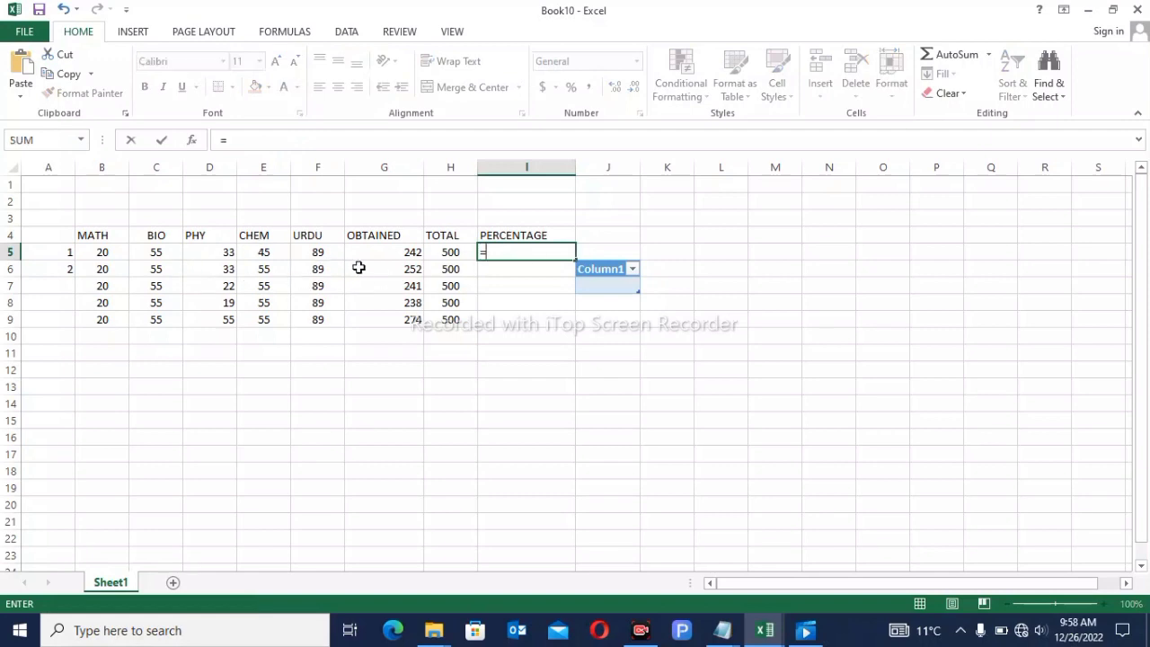
left_click(398, 252)
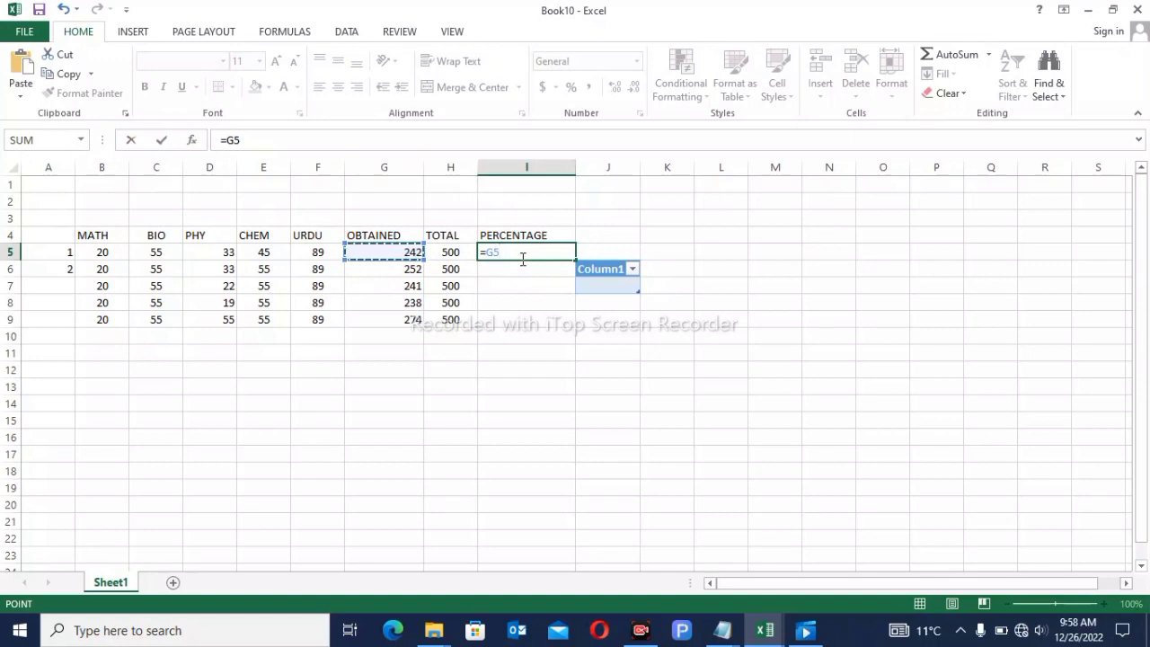
type("/")
left_click(452, 254)
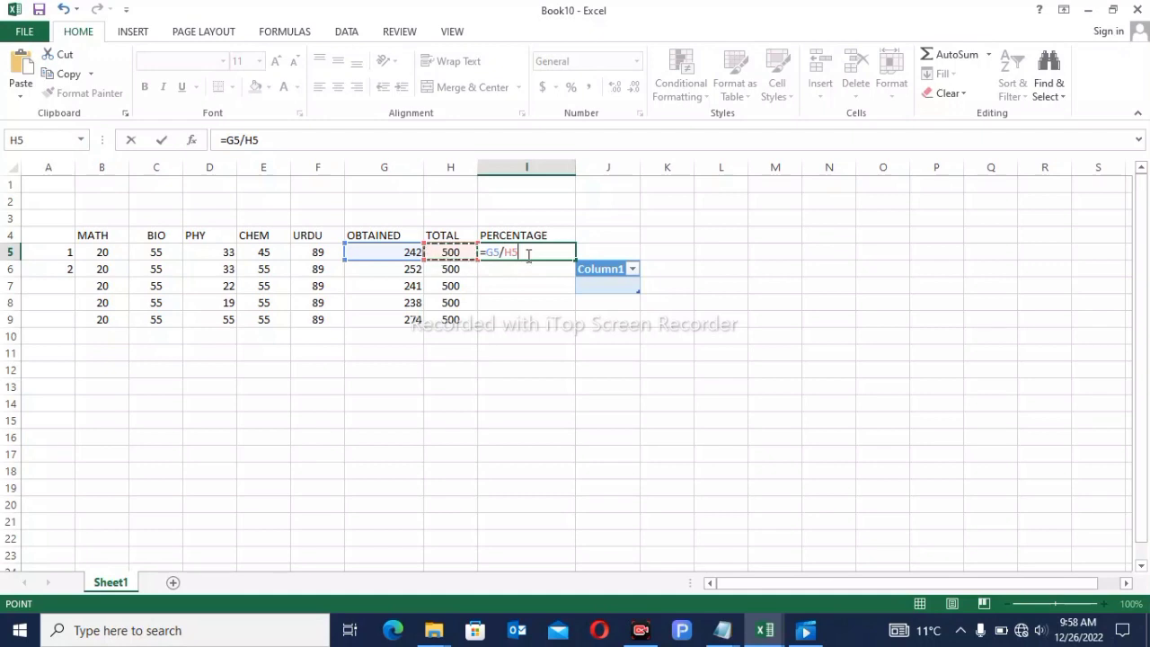
type("*1")
type("00")
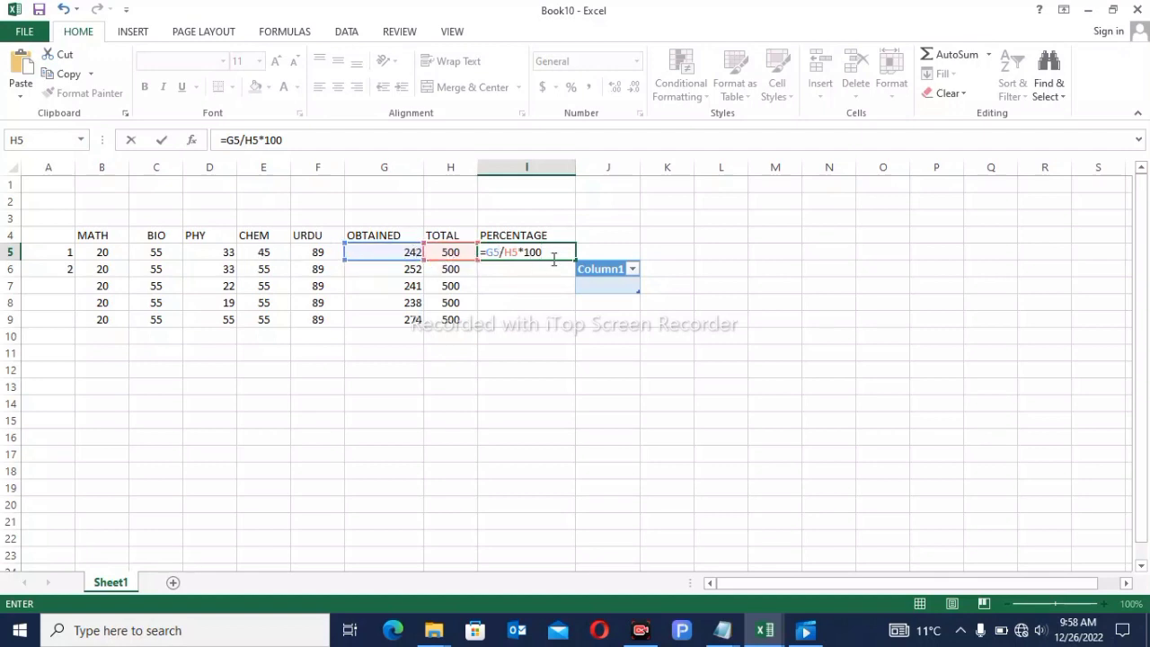
key("Return")
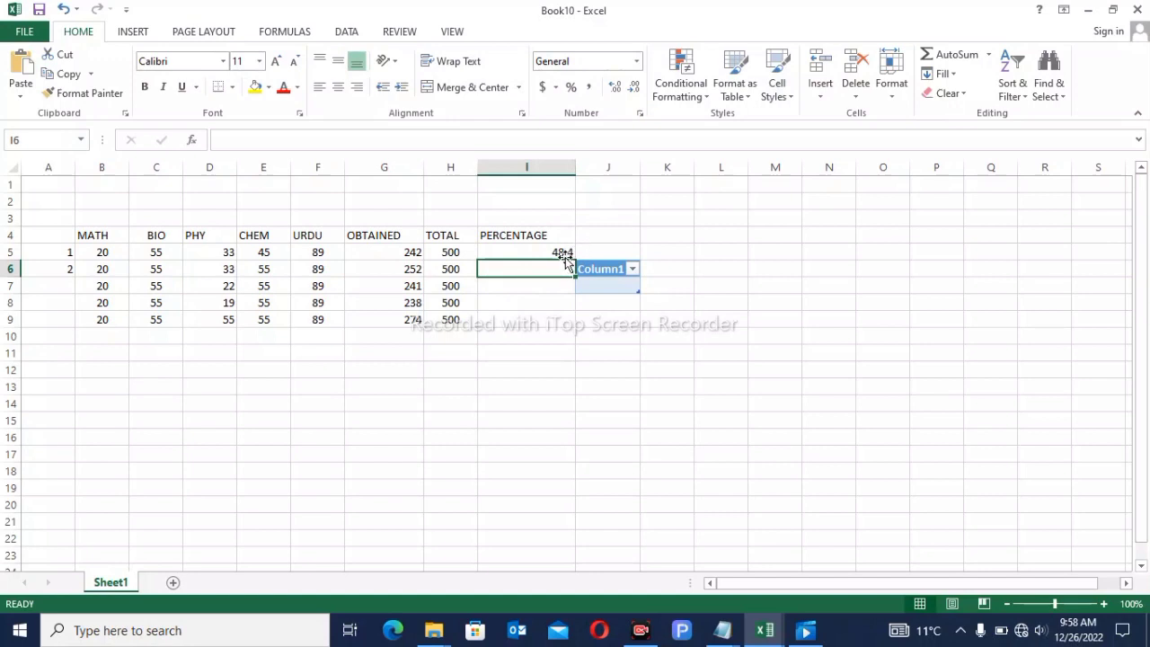
Step: Copy the percentage formula from I5 down to I6
left_click(566, 252)
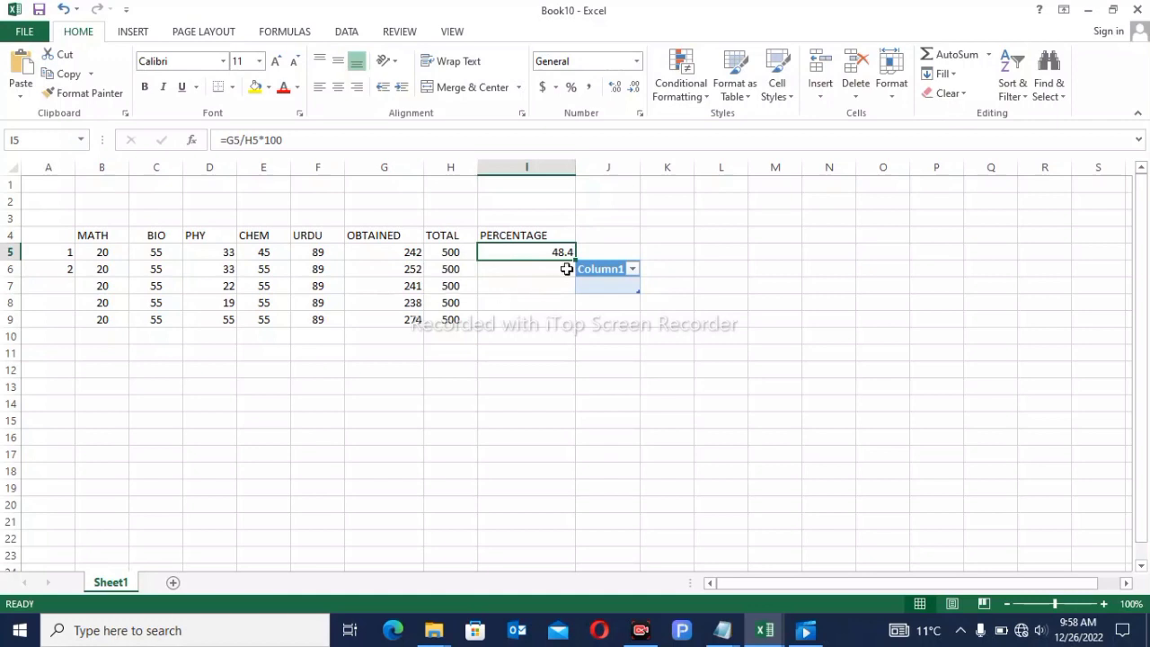
left_click_drag(573, 256, 575, 275)
left_click(571, 319)
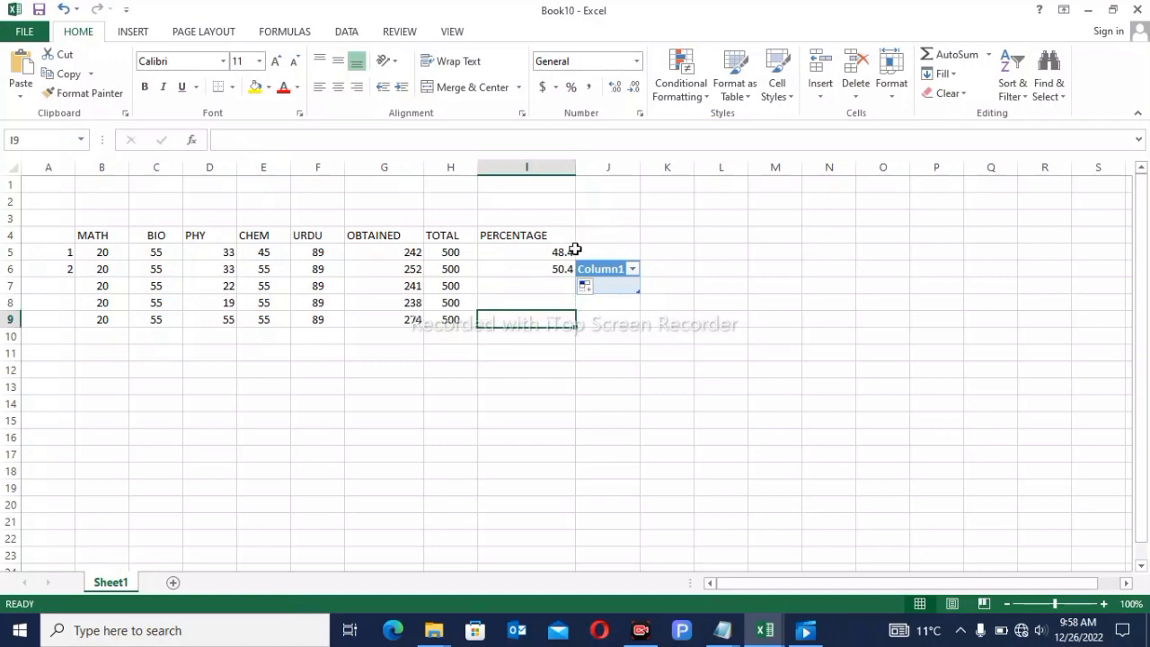
Step: Try to extend the I5 percentage formula down to I8, then undo the change
key("Up")
key("Up")
key("Up")
key("Up")
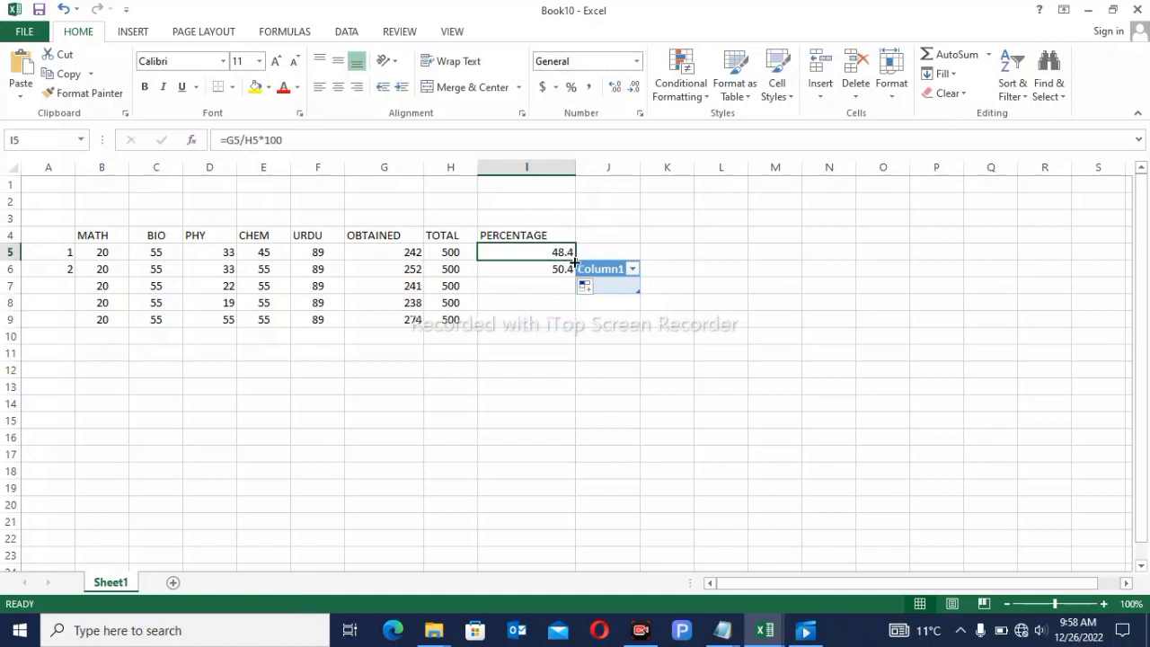
left_click_drag(574, 260, 569, 304)
left_click(569, 272)
left_click(556, 304)
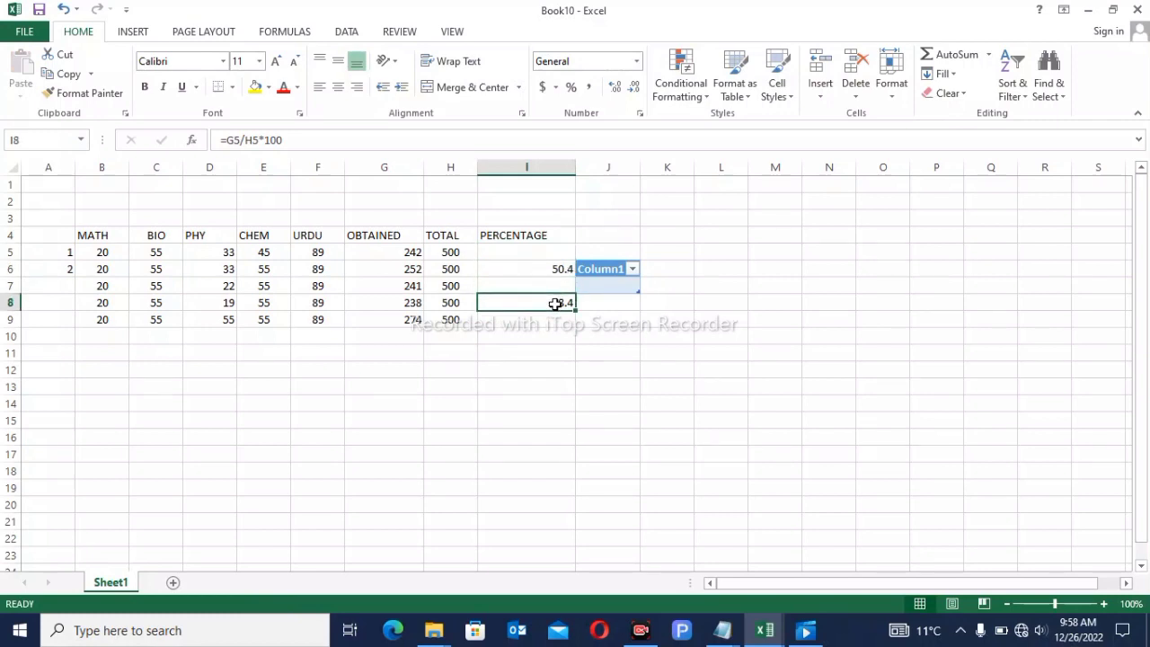
left_click_drag(556, 304, 544, 243)
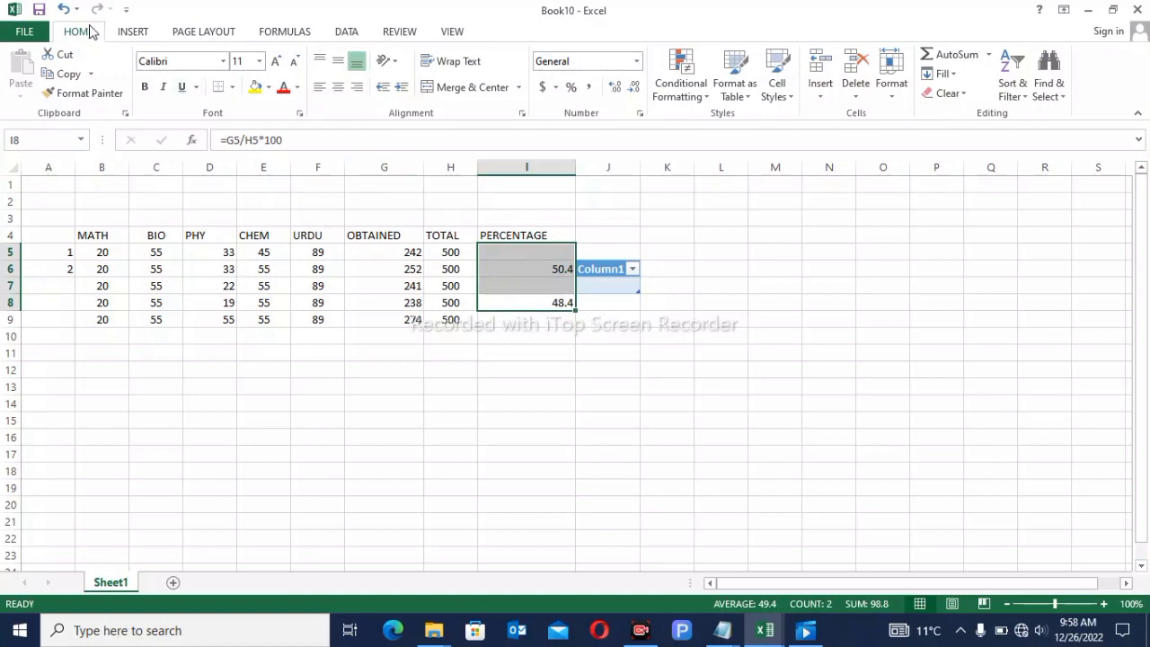
left_click(64, 11)
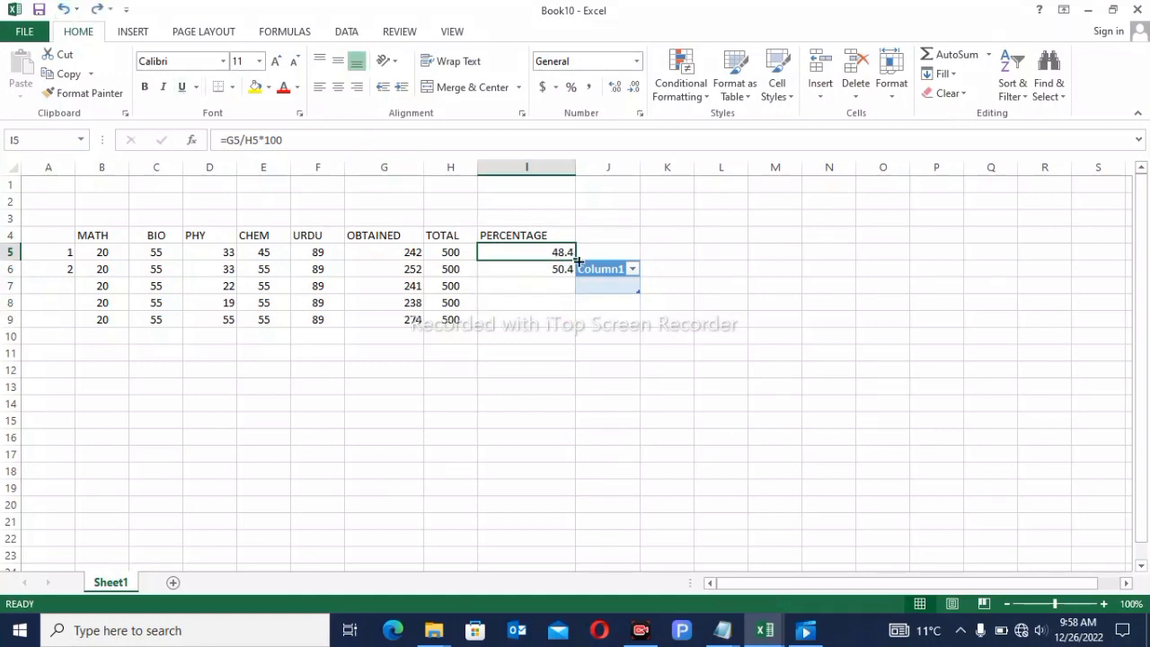
Step: Fill the percentage formula from I5 down to I9 for all mark rows
left_click_drag(579, 260, 573, 327)
left_click(393, 340)
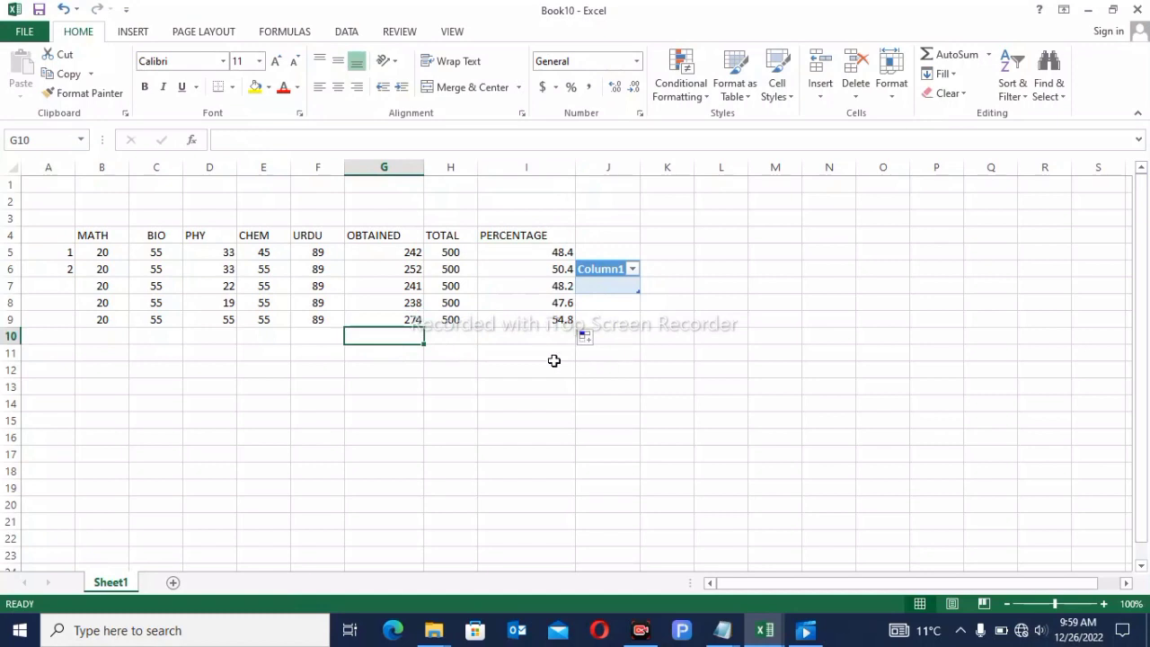
Step: Try to merge and center the percentage cells I5 to I9, then undo the merge
left_click_drag(538, 245, 552, 333)
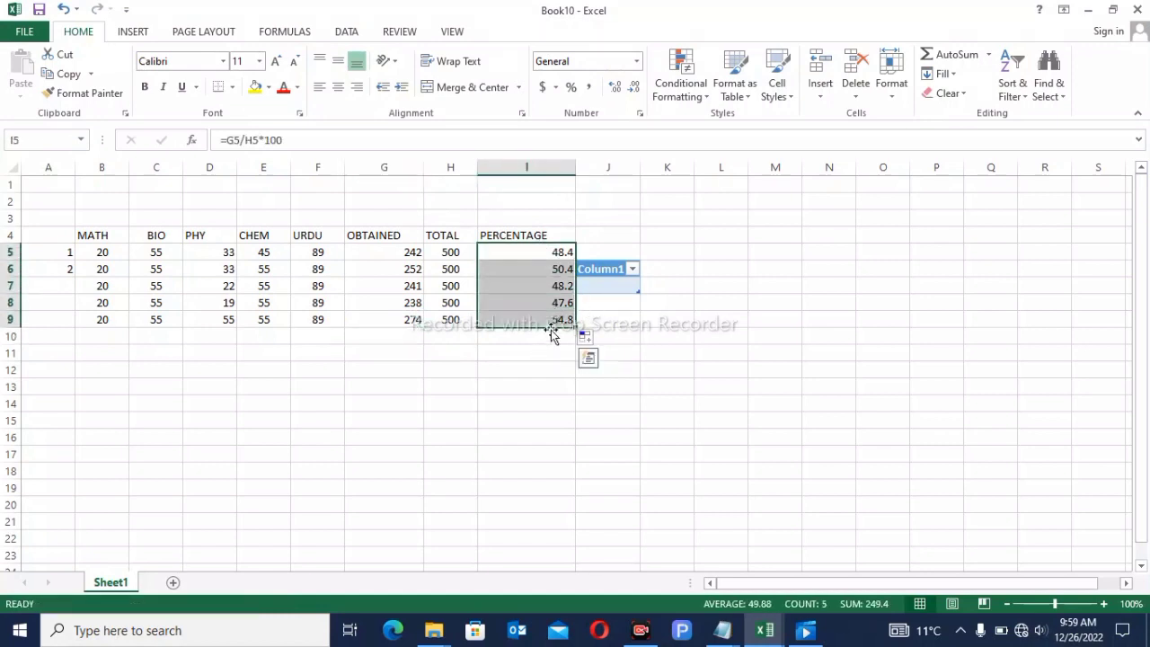
left_click(454, 87)
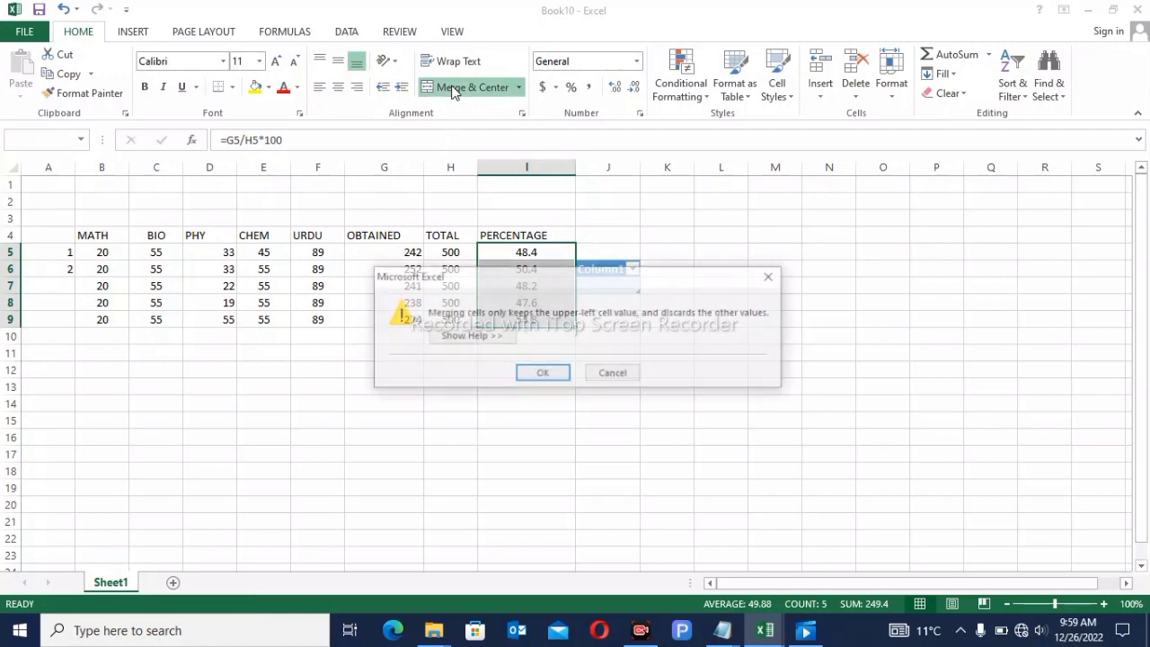
left_click(530, 374)
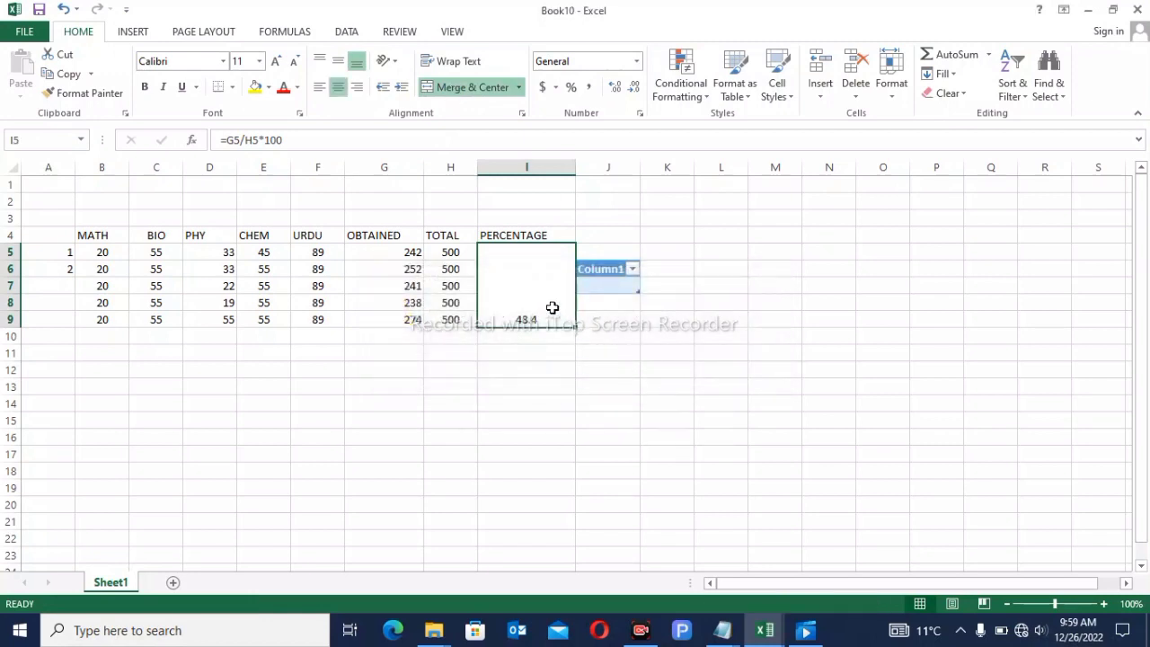
left_click(63, 11)
left_click(458, 349)
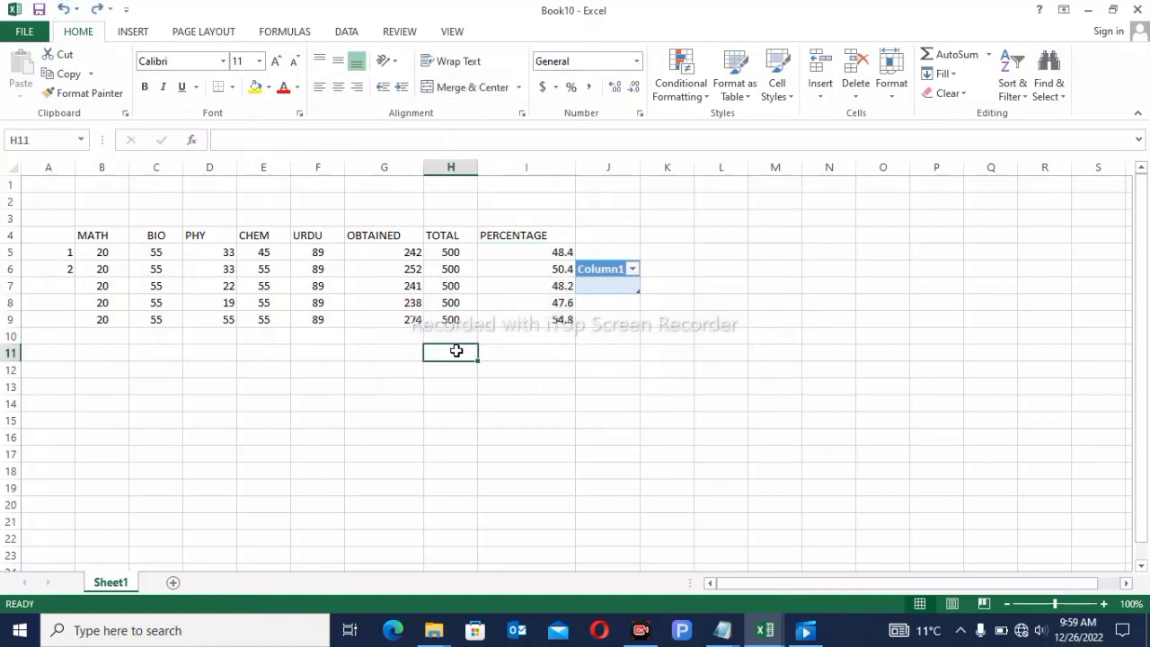